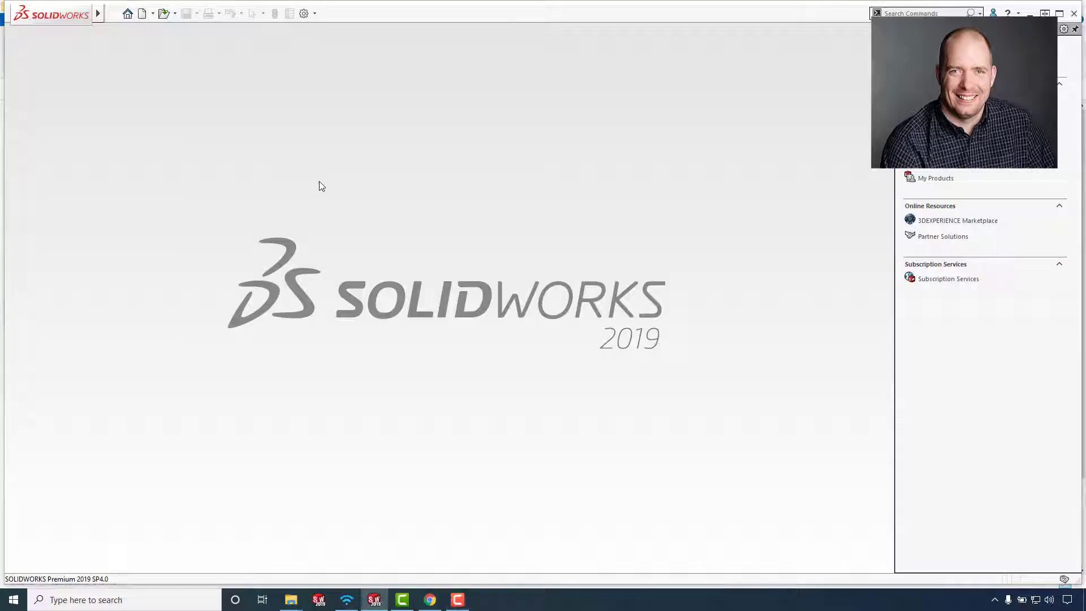
- Open Full_Grill_Assembly.SLDASM from SOLIDWORKS' recent documents list
{"action": "left_click", "coordinate": [454, 260]}
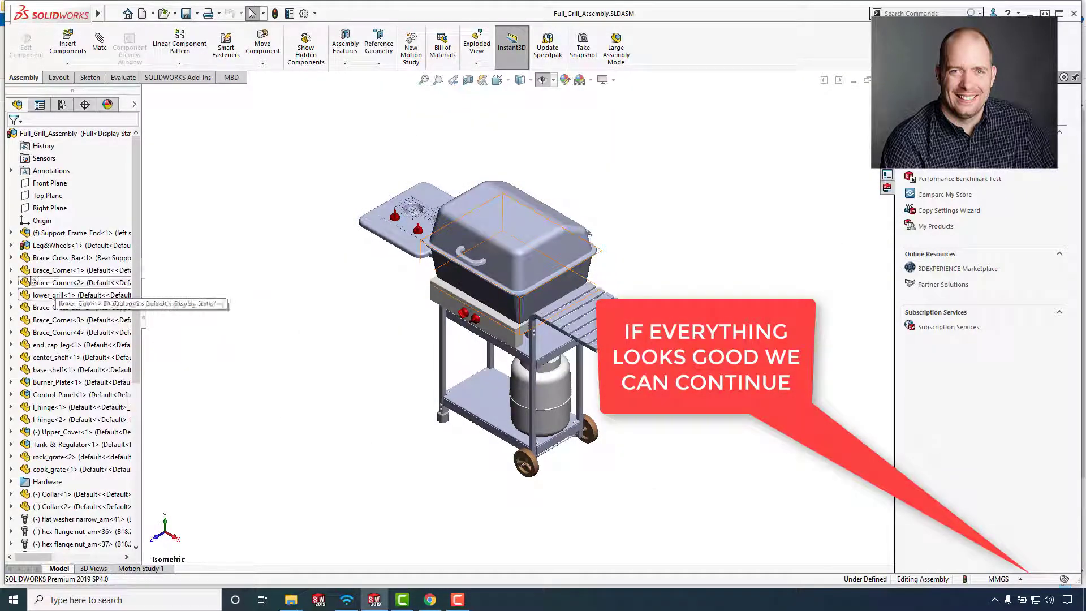
{"action": "left_click_drag", "start_coordinate": [132, 229], "coordinate": [167, 185]}
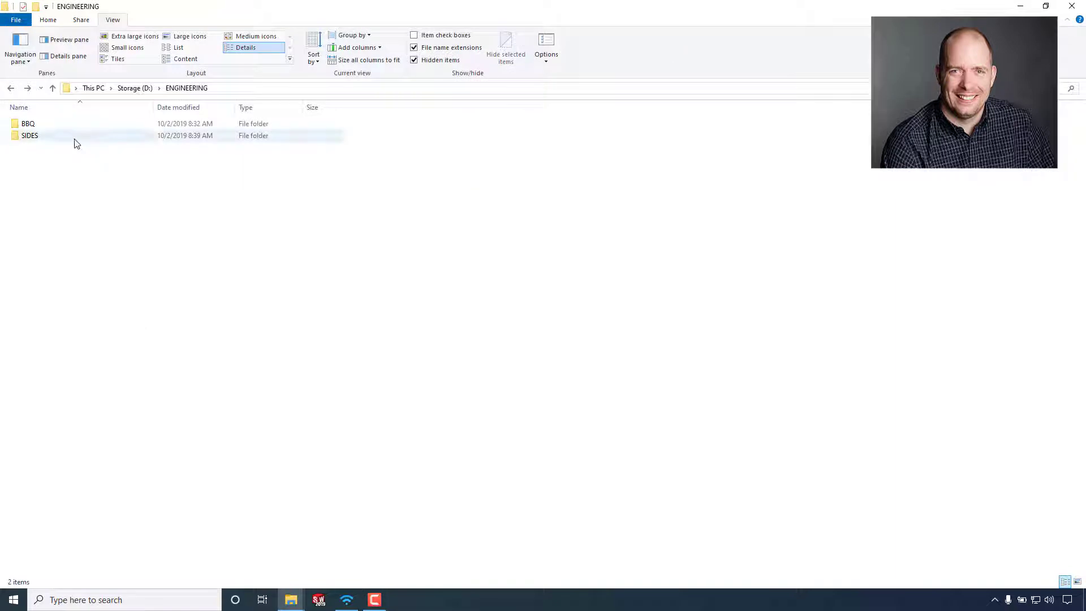
{"action": "double_click", "coordinate": [73, 140]}
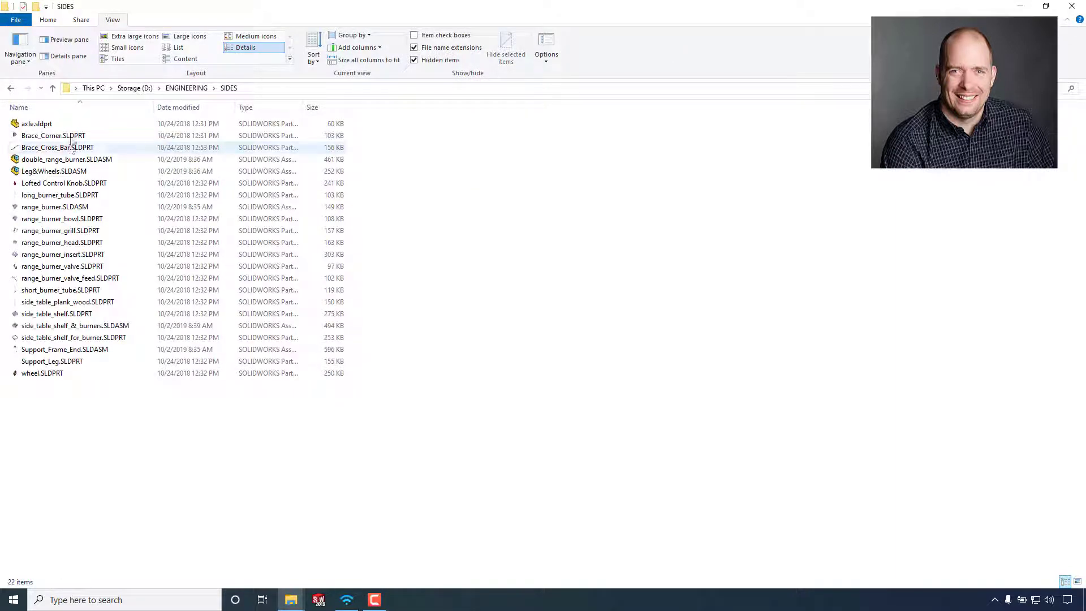
{"action": "left_click", "coordinate": [10, 88]}
{"action": "mouse_move", "coordinate": [293, 608]}
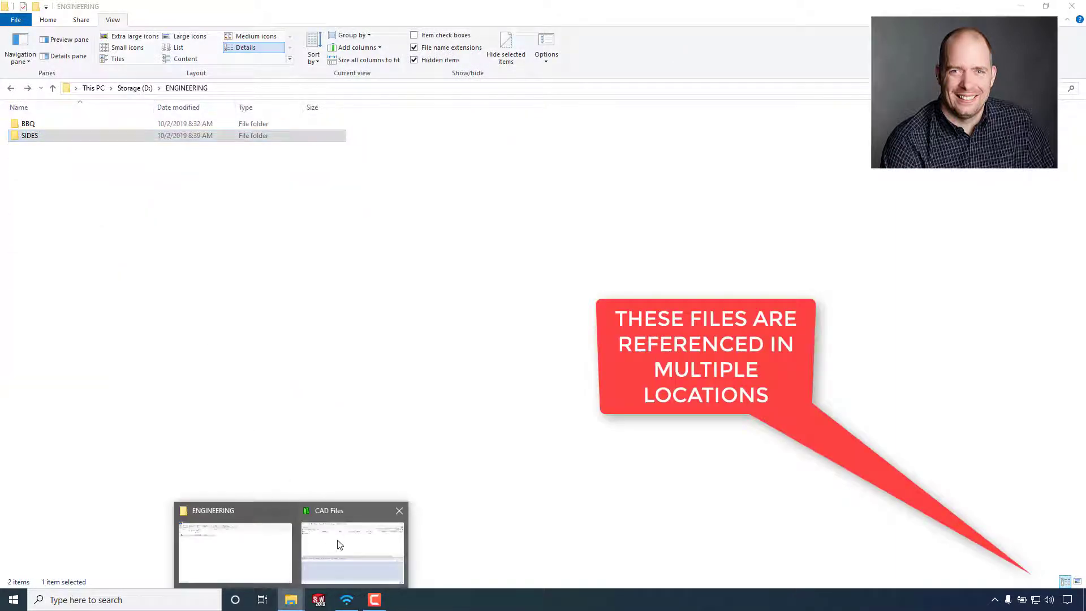
{"action": "left_click", "coordinate": [337, 545]}
- Add a Found In column to the side table's Contains list and widen the vault window
{"action": "left_click", "coordinate": [212, 155]}
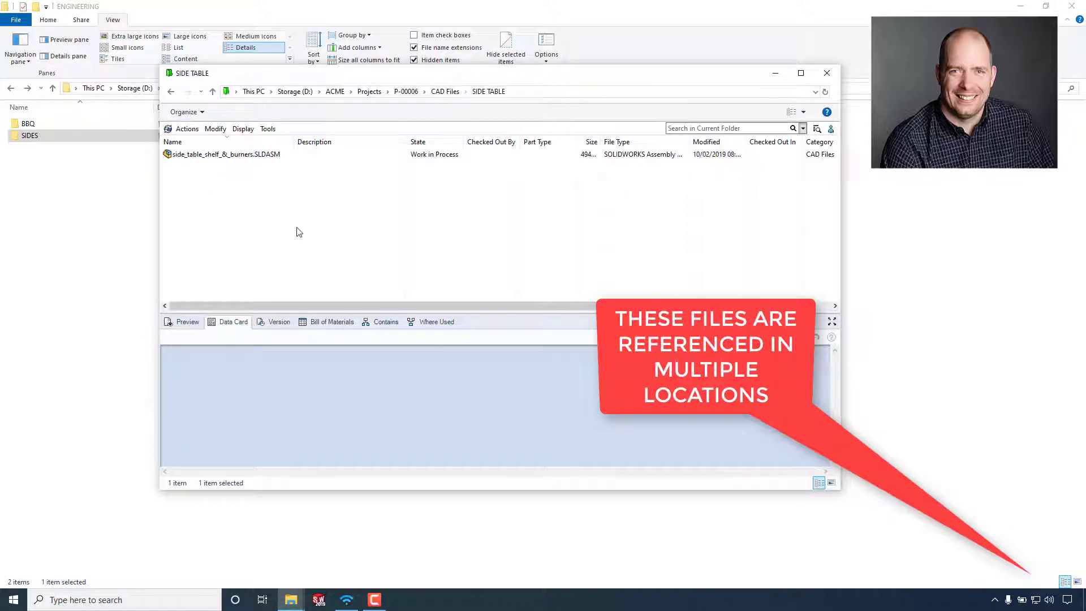
{"action": "left_click", "coordinate": [388, 322]}
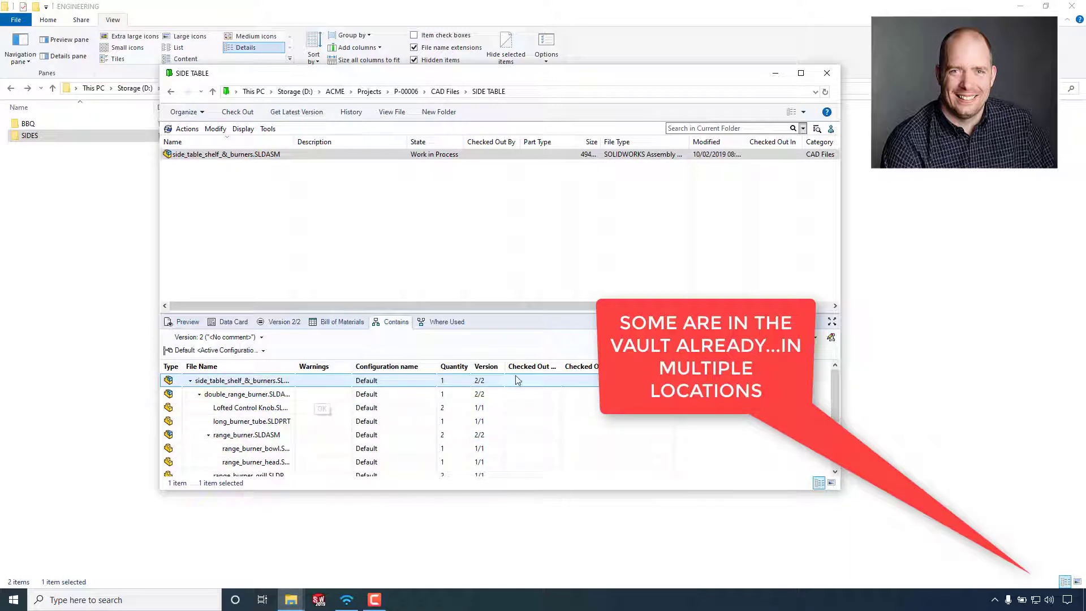
{"action": "right_click", "coordinate": [605, 368]}
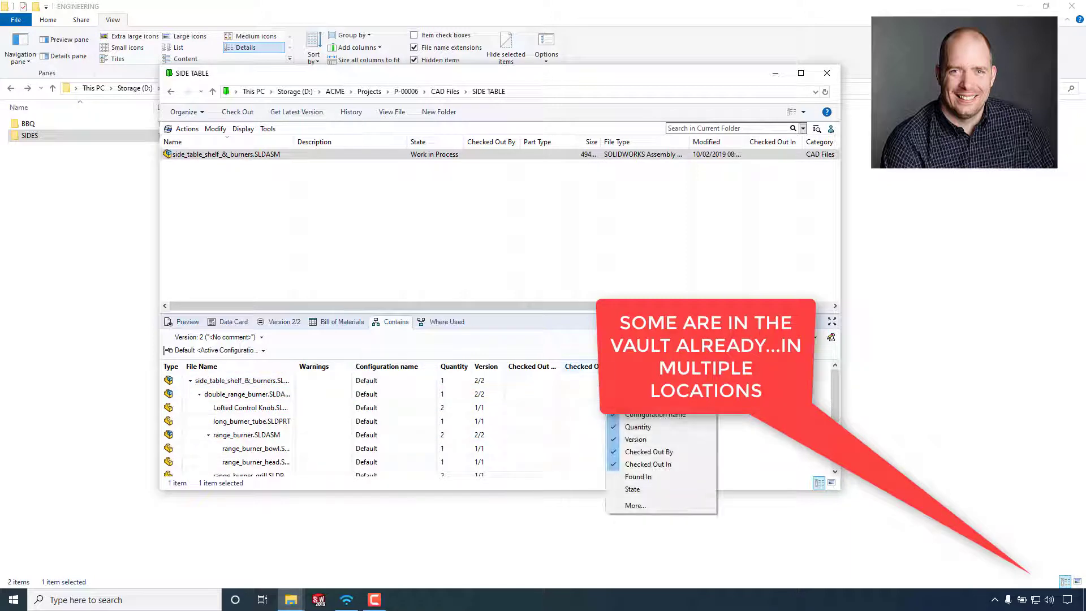
{"action": "left_click", "coordinate": [655, 480]}
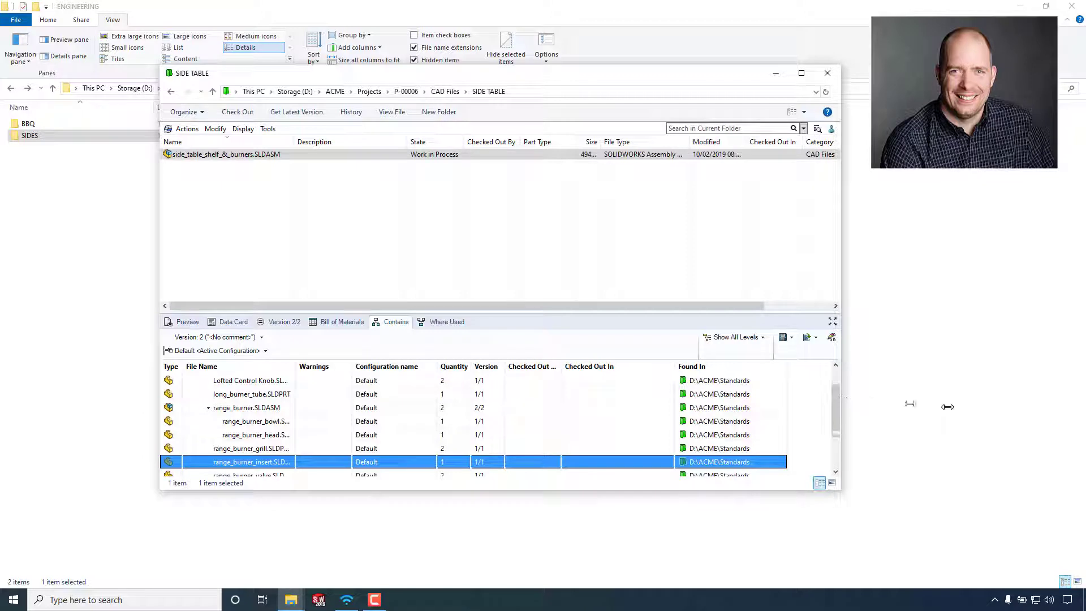
{"action": "left_click_drag", "start_coordinate": [884, 400], "coordinate": [936, 399]}
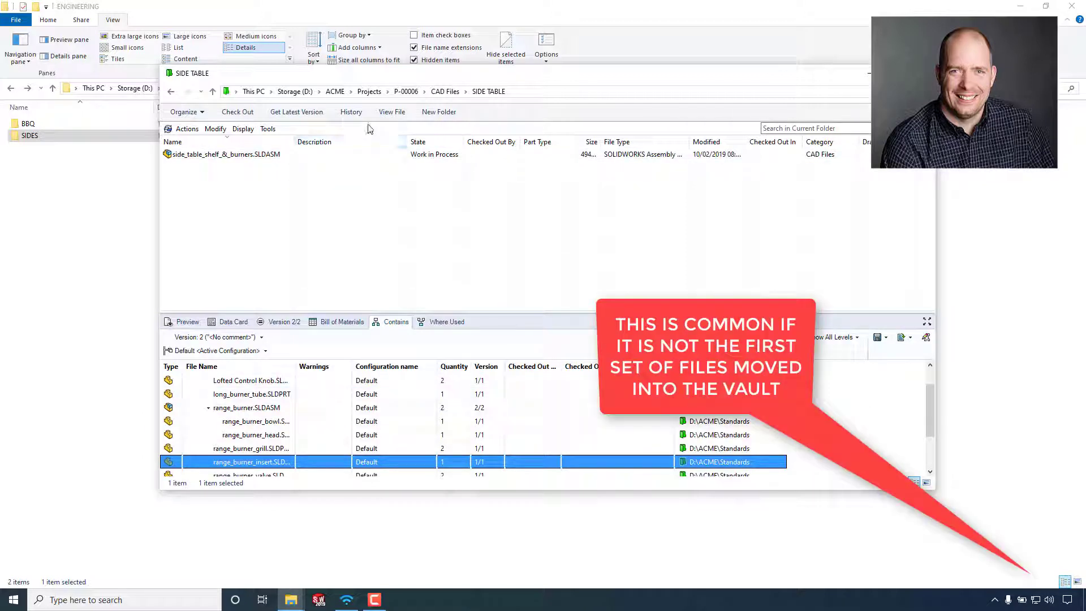
- Browse ACME > Standards, then go to Projects > P-00006 > CAD Files
{"action": "left_click", "coordinate": [258, 162]}
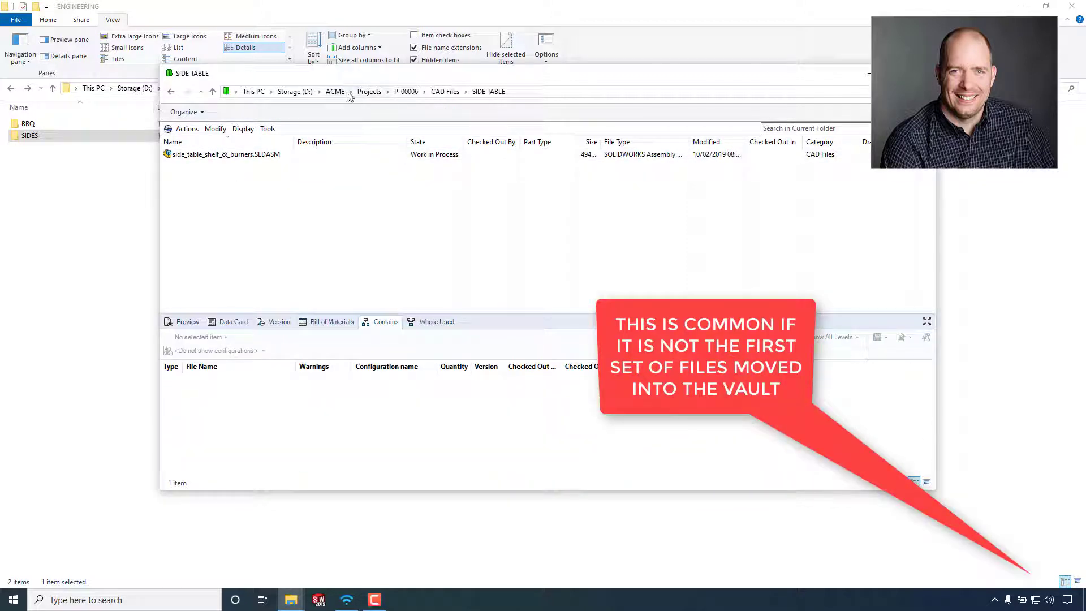
{"action": "double_click", "coordinate": [195, 220]}
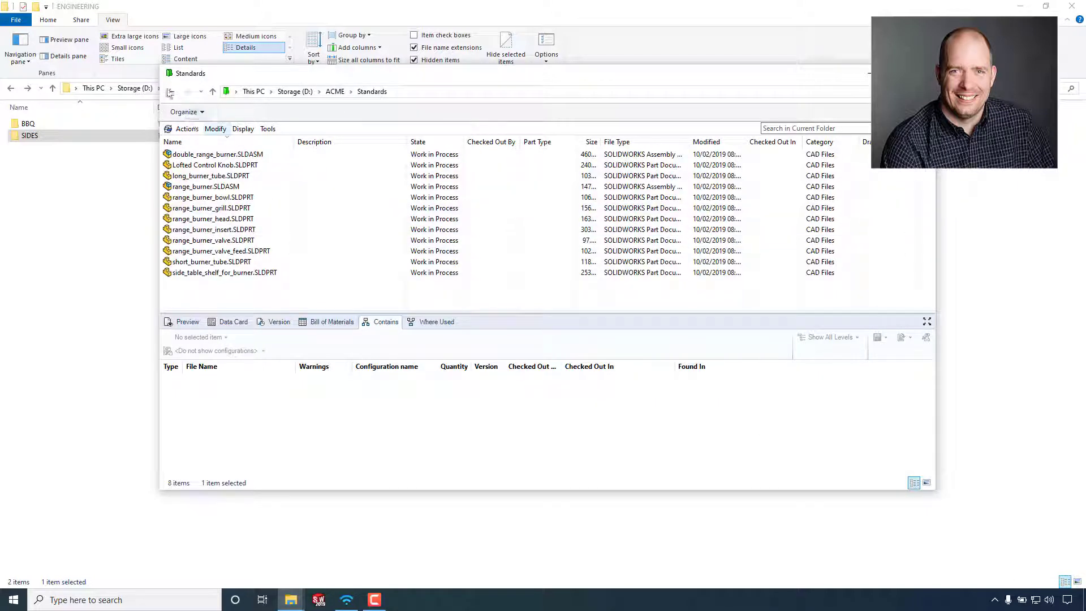
{"action": "left_click", "coordinate": [170, 93]}
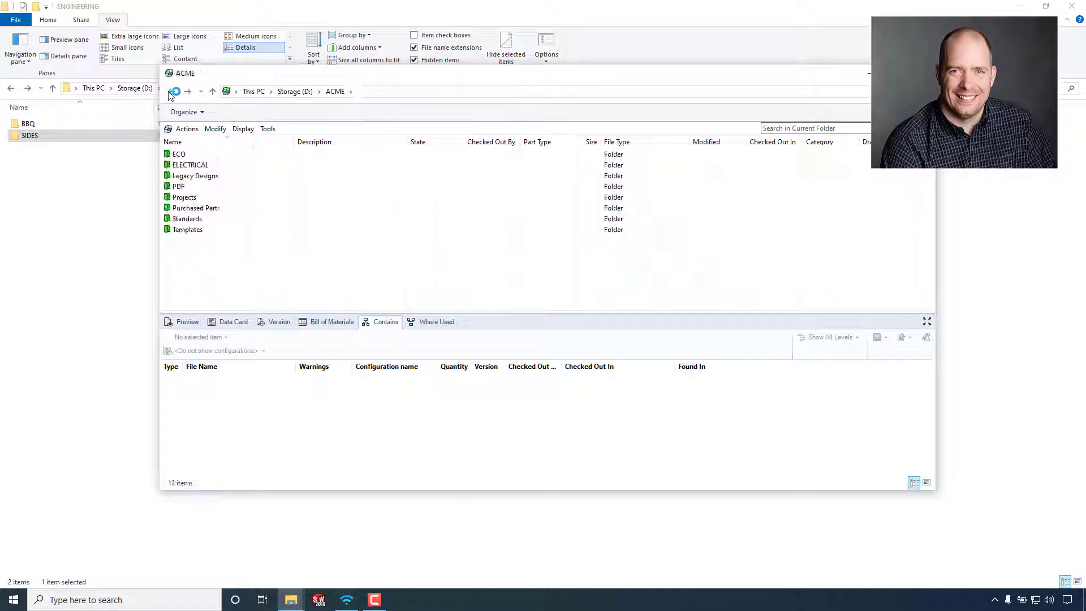
{"action": "left_click", "coordinate": [190, 197]}
{"action": "double_click", "coordinate": [187, 208]}
{"action": "double_click", "coordinate": [200, 159]}
{"action": "left_click", "coordinate": [199, 156]}
- Browse File Explorer to ENGINEERING > BBQ > BBQ to view the grill files
{"action": "left_click", "coordinate": [49, 139]}
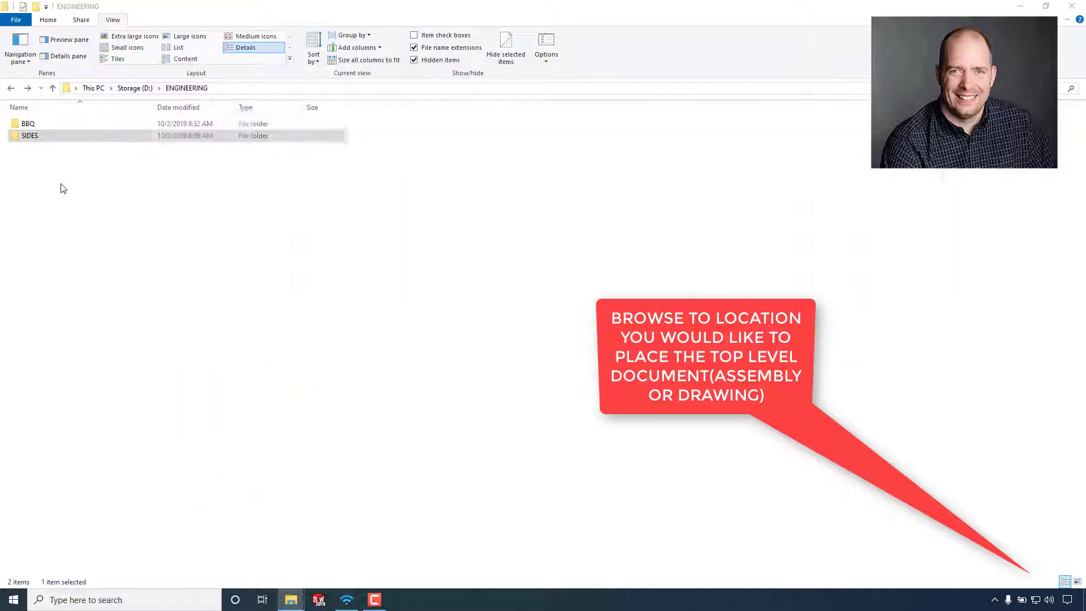
{"action": "double_click", "coordinate": [49, 138]}
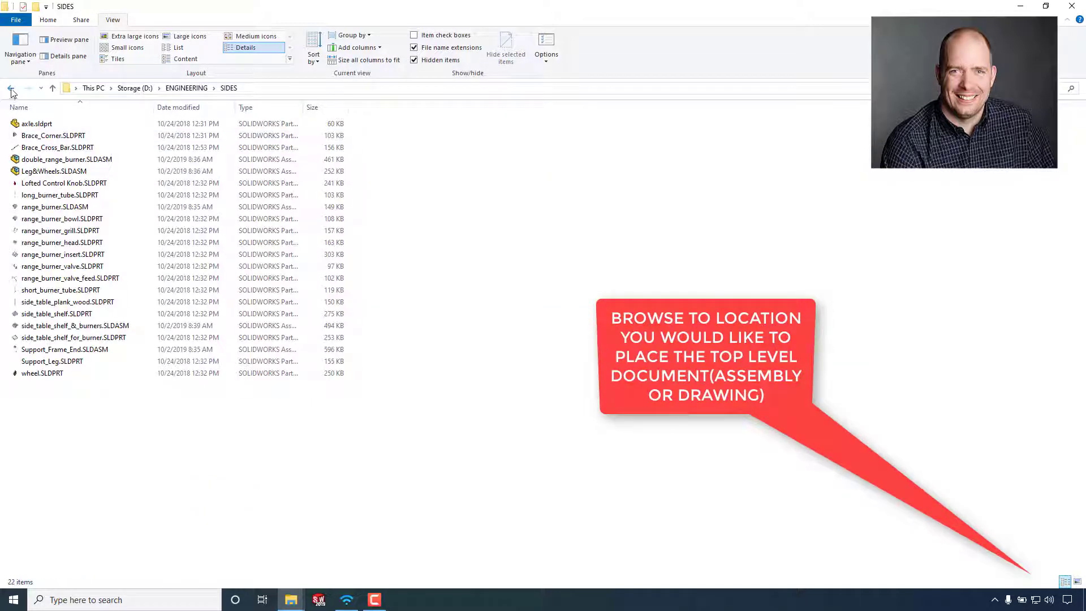
{"action": "left_click", "coordinate": [12, 90]}
{"action": "double_click", "coordinate": [32, 124]}
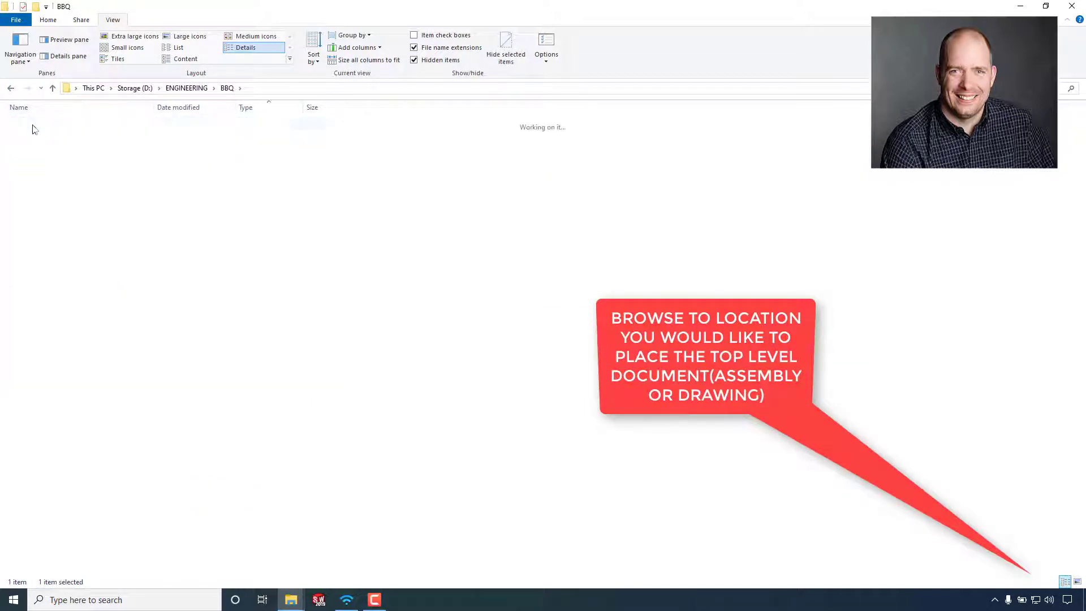
{"action": "double_click", "coordinate": [33, 127]}
{"action": "scroll", "coordinate": [111, 315], "scroll_direction": "down", "scroll_amount": 3}
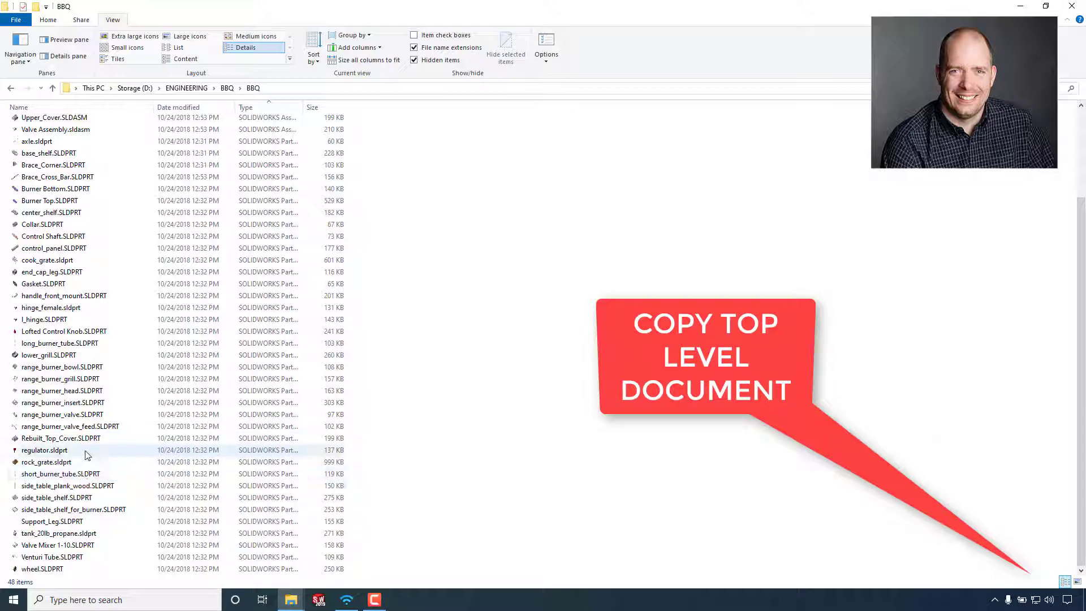
{"action": "scroll", "coordinate": [72, 373], "scroll_direction": "up", "scroll_amount": 4}
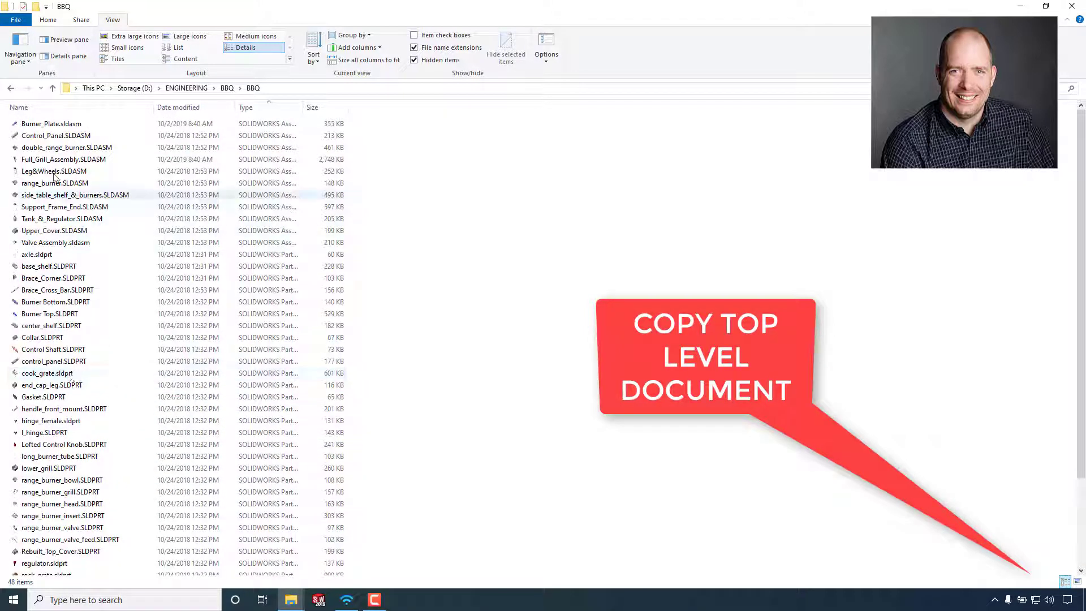
- Copy Full_Grill_Assembly.SLDASM to the clipboard
{"action": "left_click", "coordinate": [41, 161]}
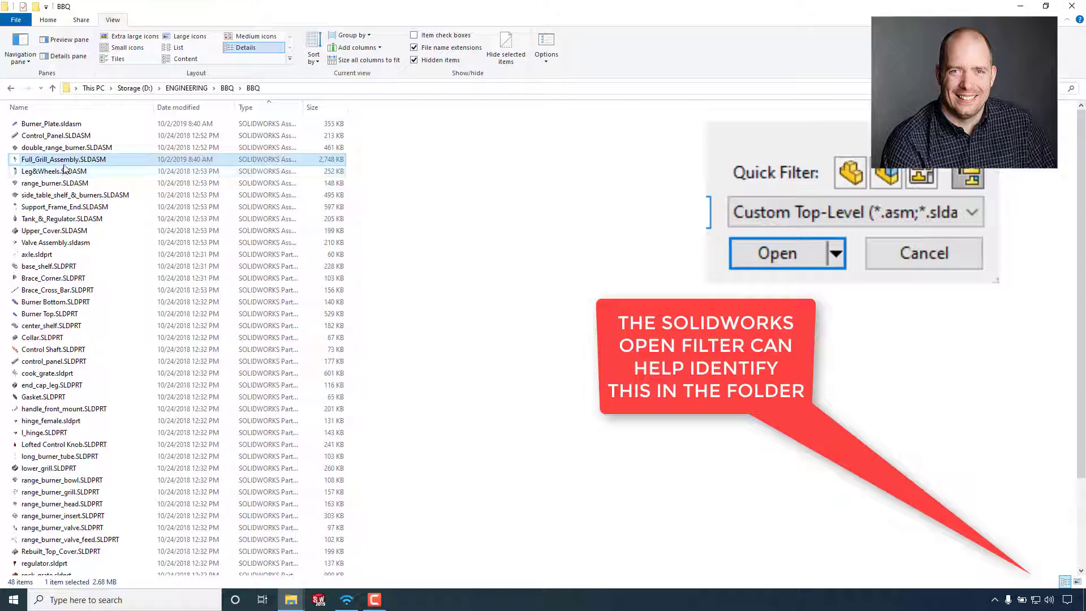
{"action": "right_click", "coordinate": [59, 164]}
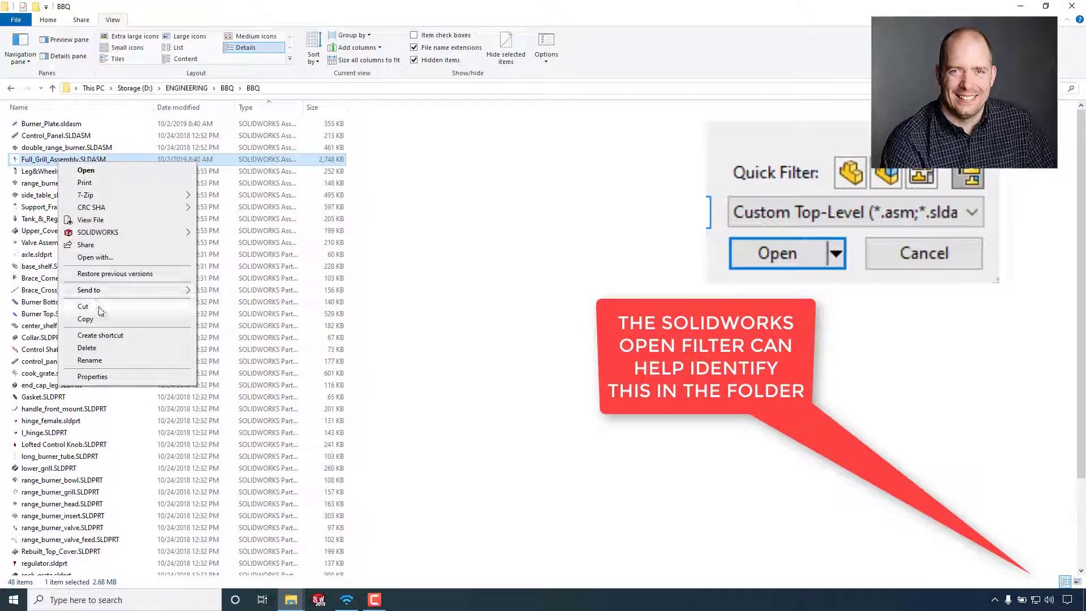
{"action": "left_click", "coordinate": [86, 318]}
- Paste the assembly into the vault's P-00006 CAD Files folder
{"action": "mouse_move", "coordinate": [283, 598]}
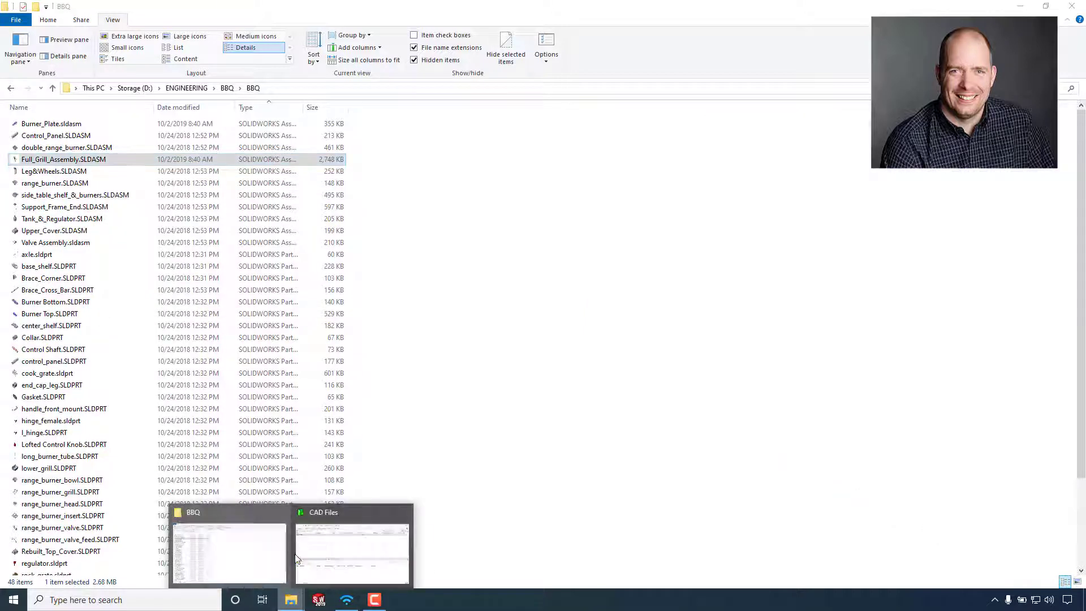
{"action": "left_click", "coordinate": [345, 552]}
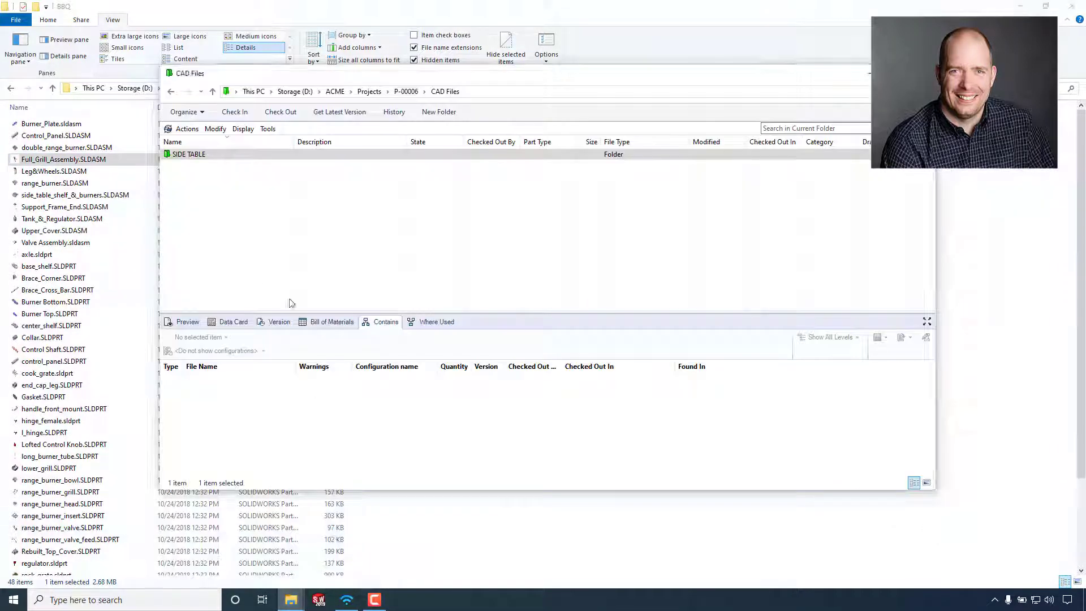
{"action": "right_click", "coordinate": [229, 209]}
{"action": "left_click", "coordinate": [267, 269]}
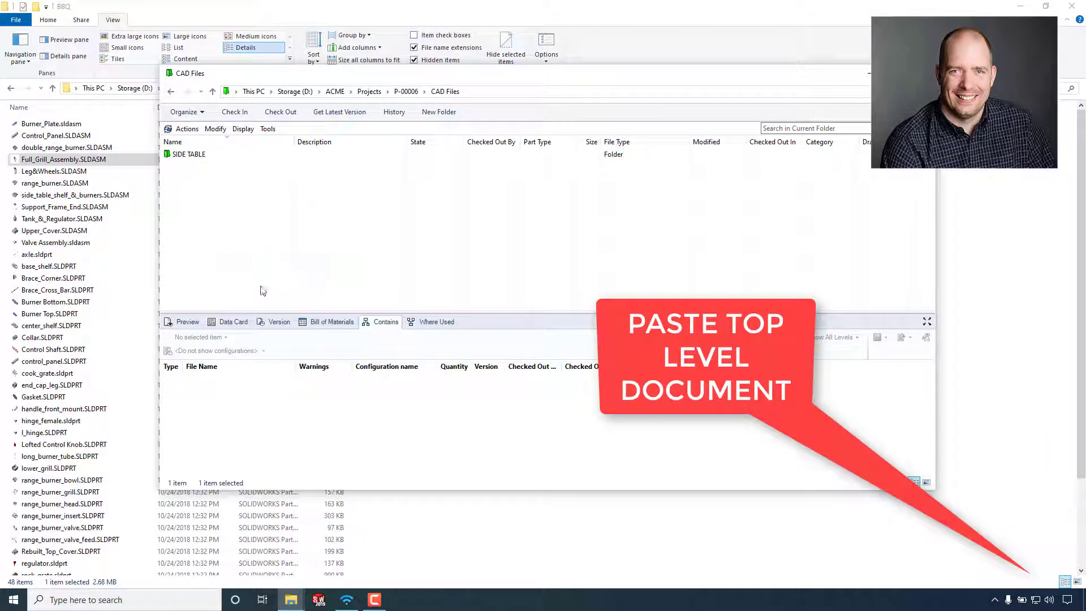
- Run Update References on the pasted Full_Grill_Assembly.SLDASM
{"action": "left_click", "coordinate": [198, 165]}
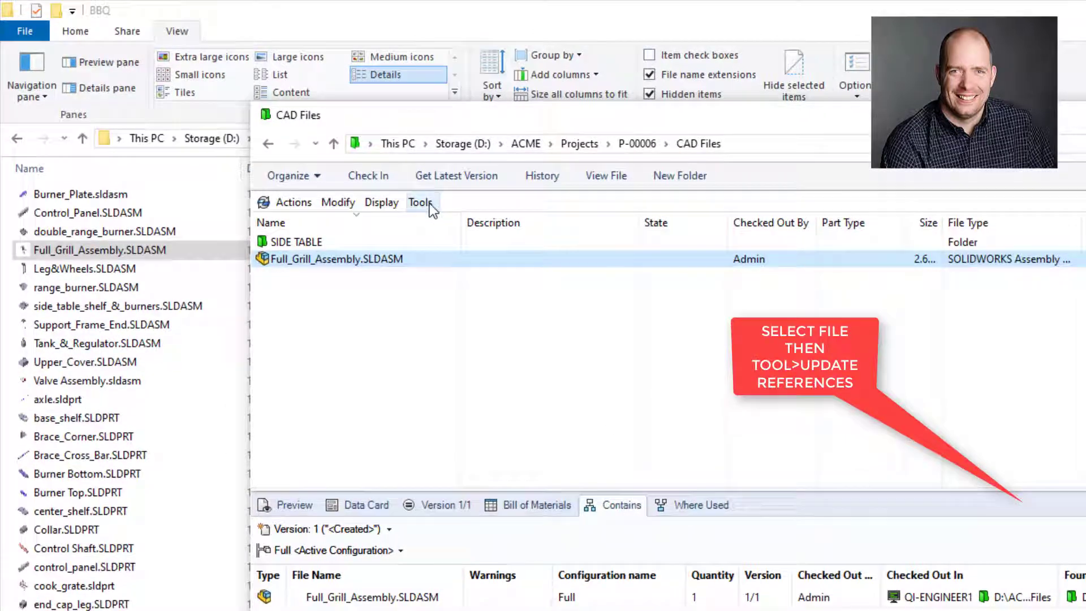
{"action": "left_click", "coordinate": [420, 203]}
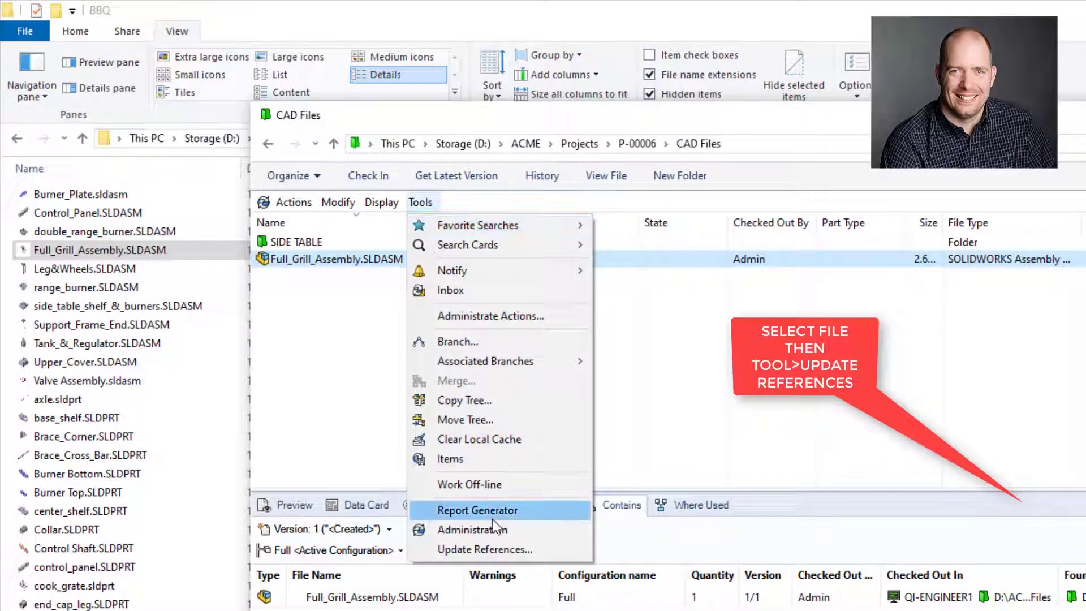
{"action": "left_click", "coordinate": [492, 545]}
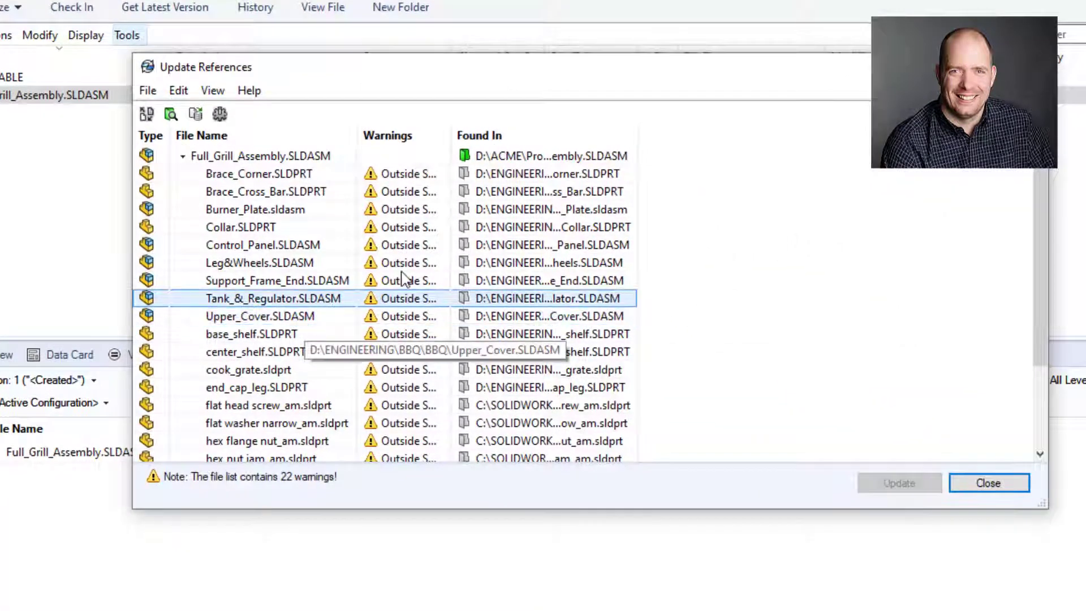
- Select all files in Update References with Ctrl+A and start Find Files
{"action": "left_click_drag", "start_coordinate": [1039, 226], "coordinate": [1032, 198]}
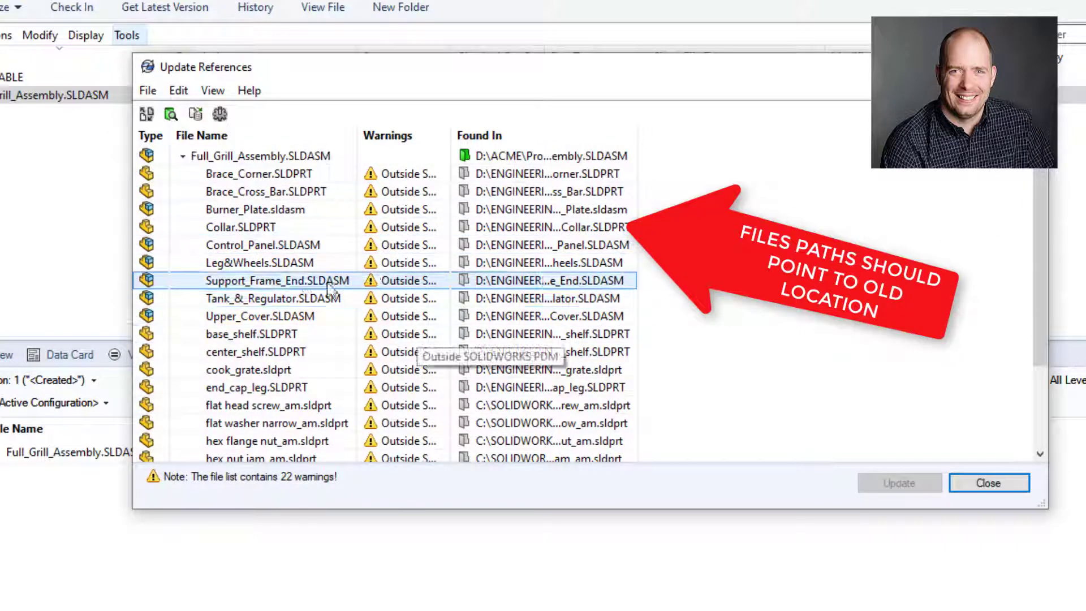
{"action": "scroll", "coordinate": [285, 288], "scroll_direction": "down", "scroll_amount": 2}
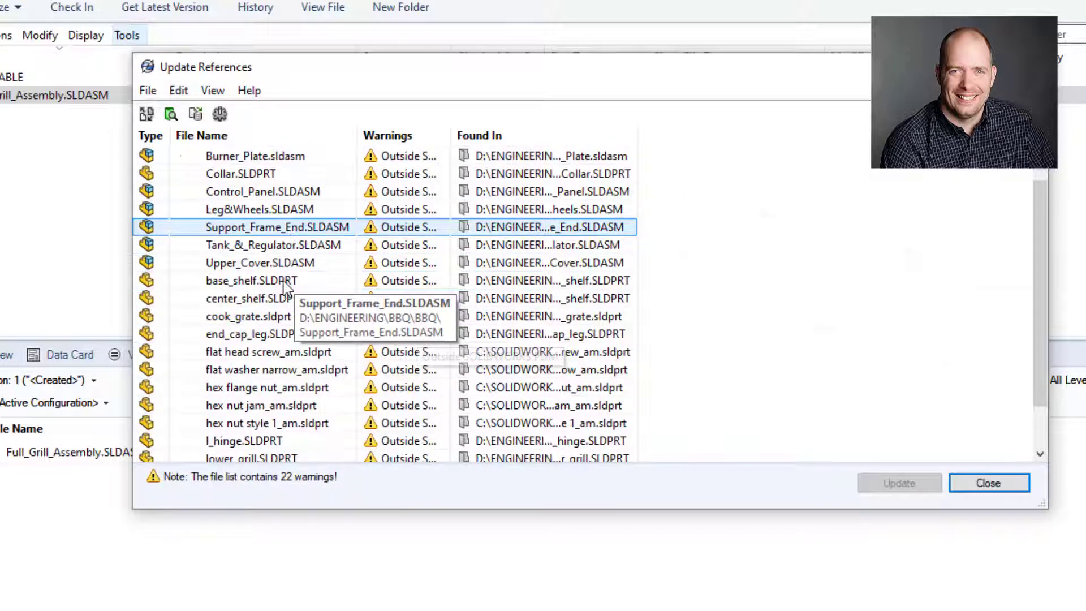
{"action": "scroll", "coordinate": [285, 287], "scroll_direction": "up", "scroll_amount": 3}
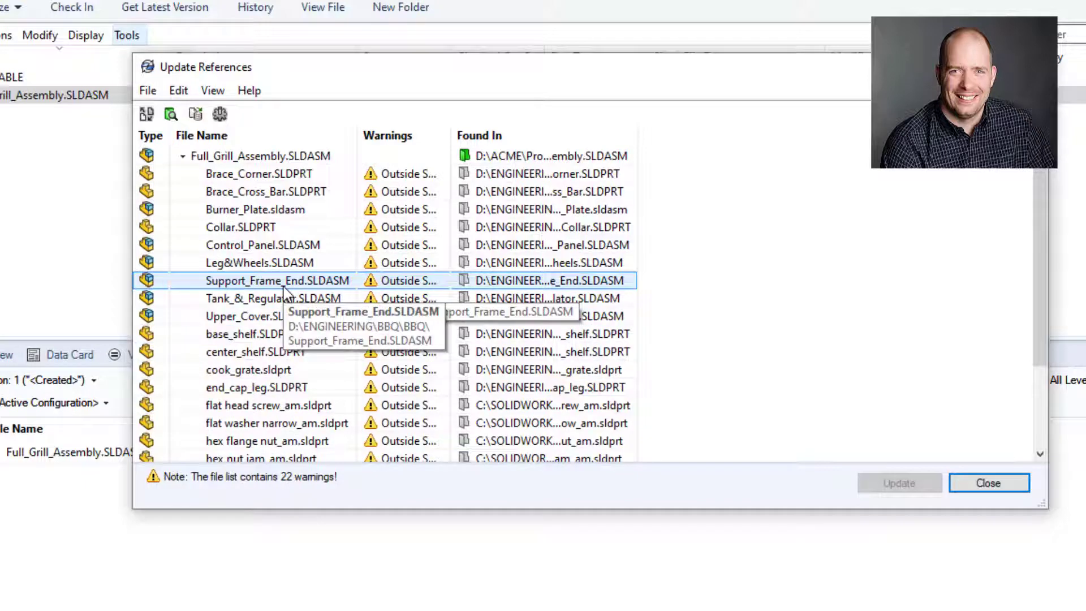
{"action": "left_click", "coordinate": [311, 282]}
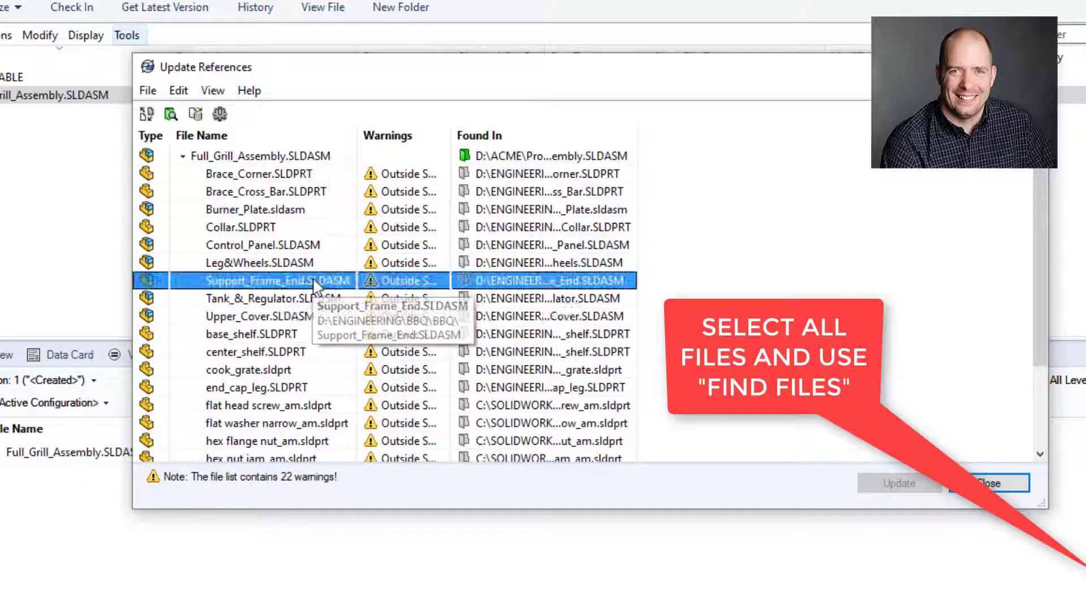
{"action": "key", "text": "ctrl+a"}
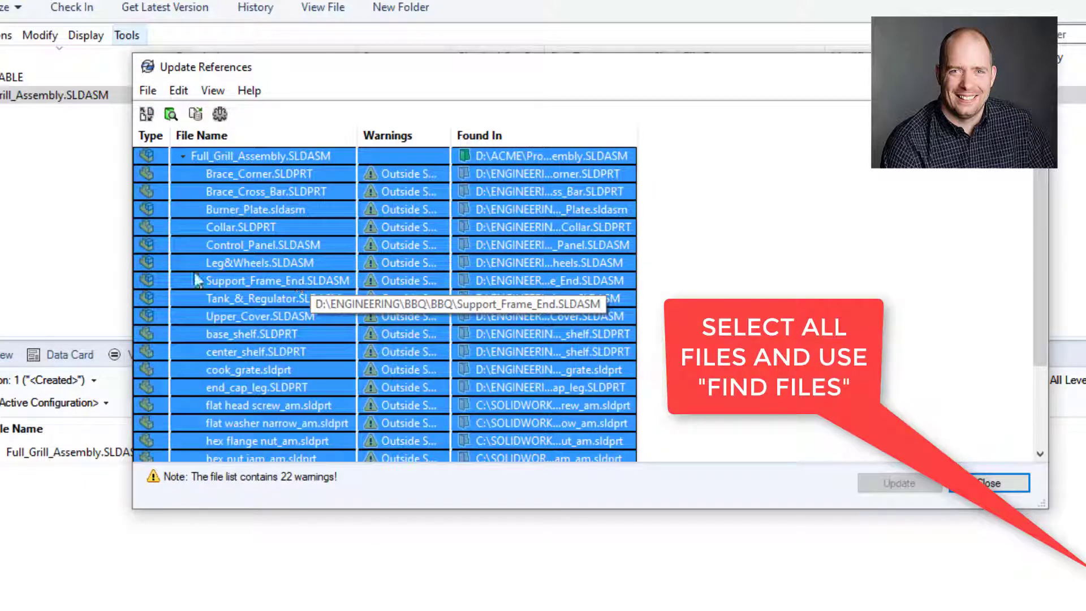
{"action": "left_click", "coordinate": [170, 114]}
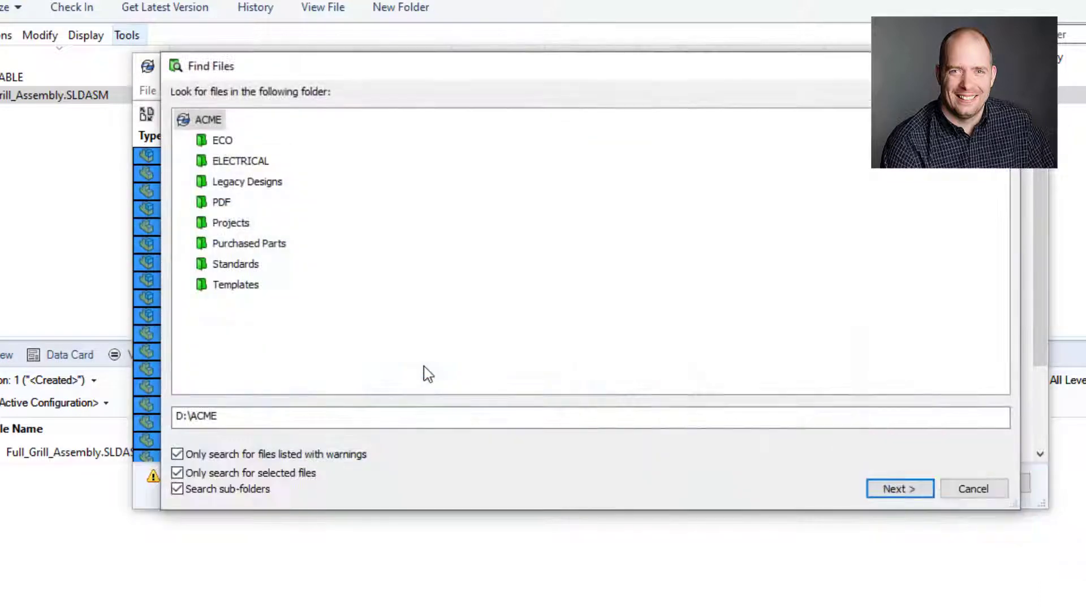
- Search the D:\ACME vault for the references and review the results list
{"action": "left_click", "coordinate": [884, 489]}
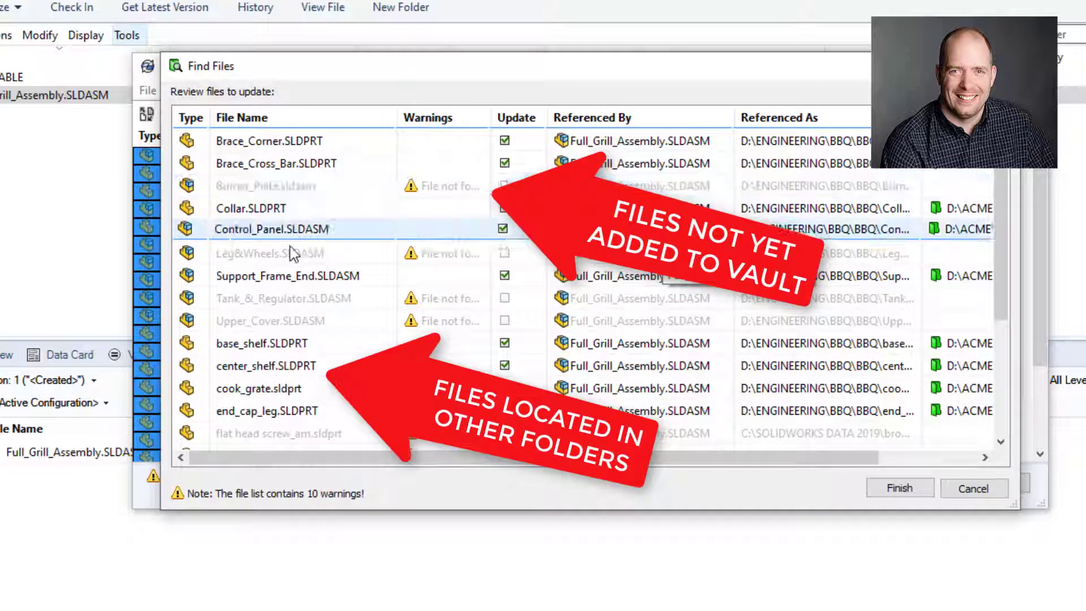
{"action": "scroll", "coordinate": [288, 367], "scroll_direction": "down", "scroll_amount": 3}
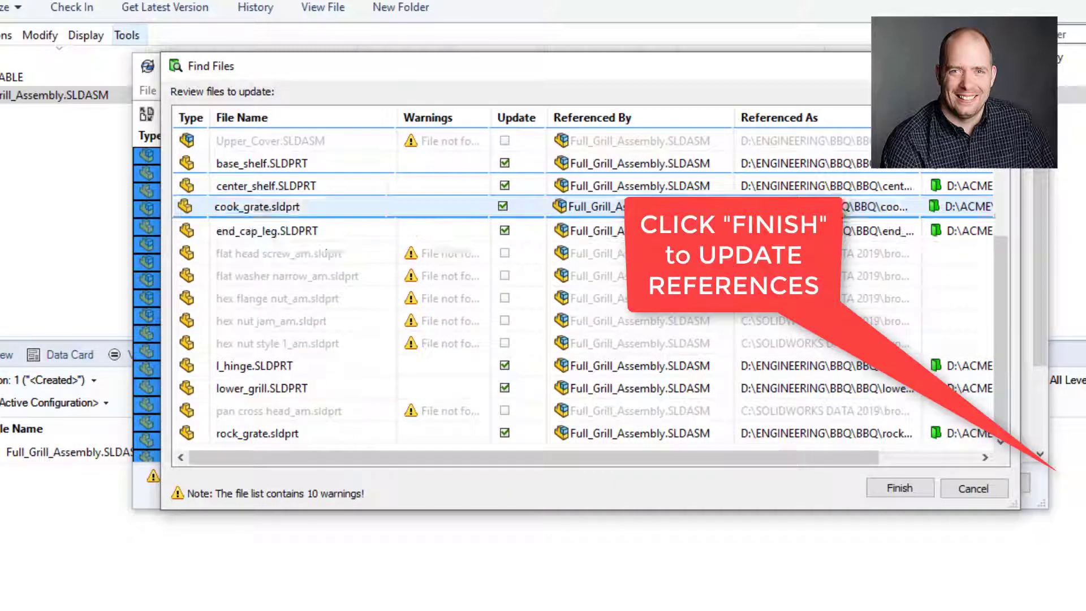
- Apply the found vault paths, confirm 12 files updated, and select Burner_Plate.sldasm
{"action": "left_click", "coordinate": [900, 489]}
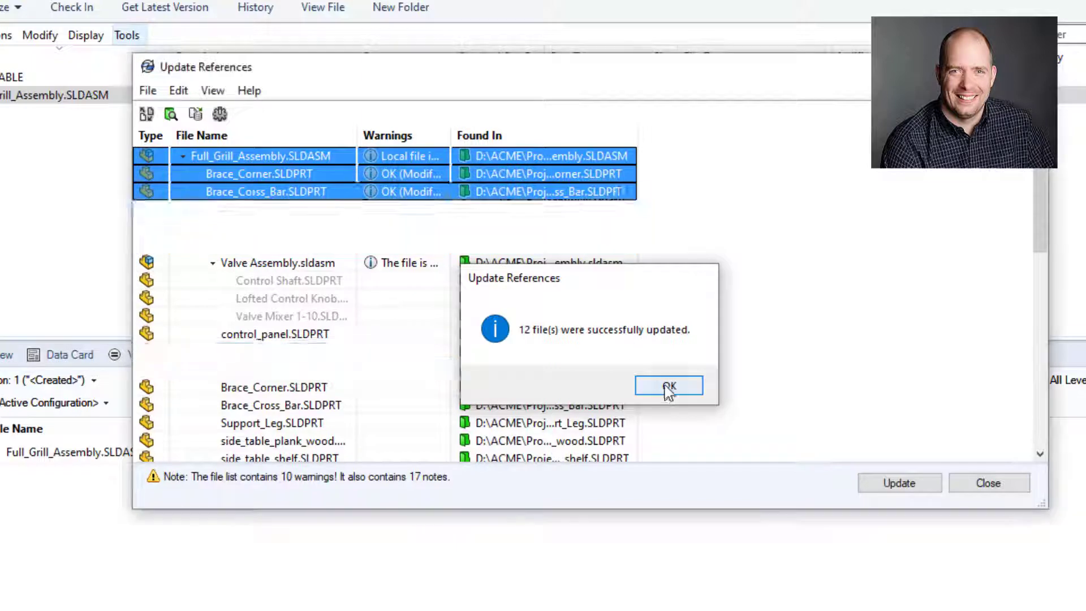
{"action": "left_click", "coordinate": [665, 383]}
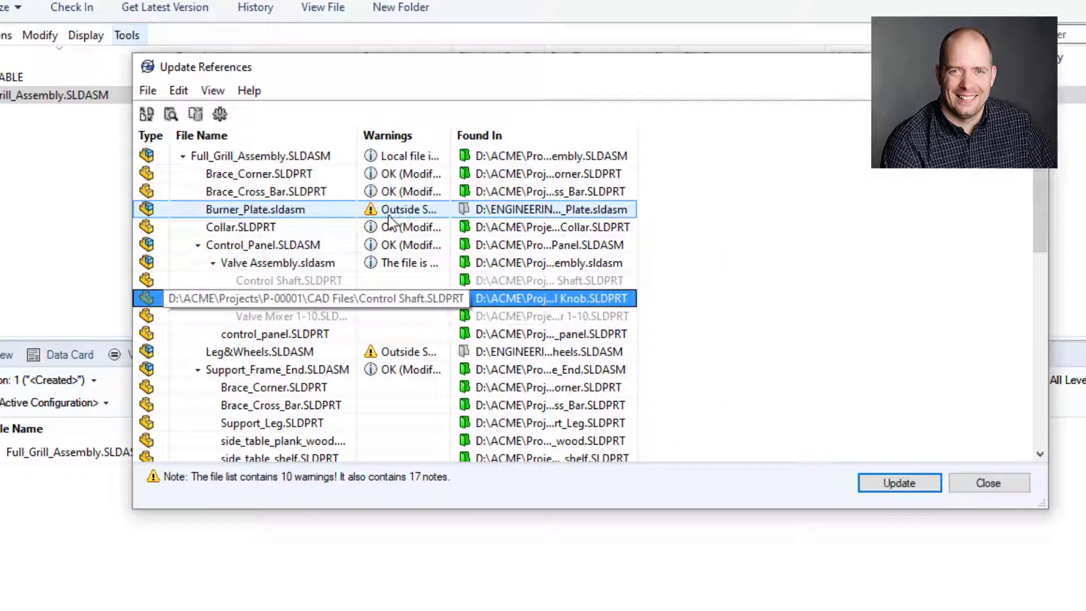
{"action": "left_click", "coordinate": [388, 209]}
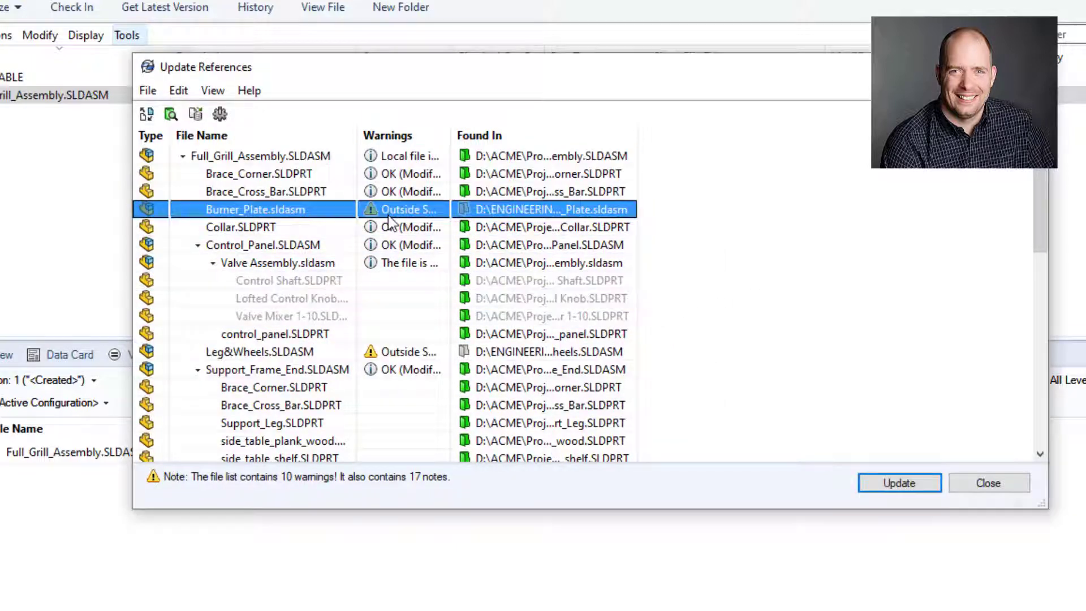
- Select the outside-vault files, from Leg&Wheels and Upper_Cover to the hex nut parts
{"action": "left_click", "coordinate": [394, 356], "text": "ctrl"}
{"action": "scroll", "coordinate": [394, 356], "scroll_direction": "down", "scroll_amount": 7}
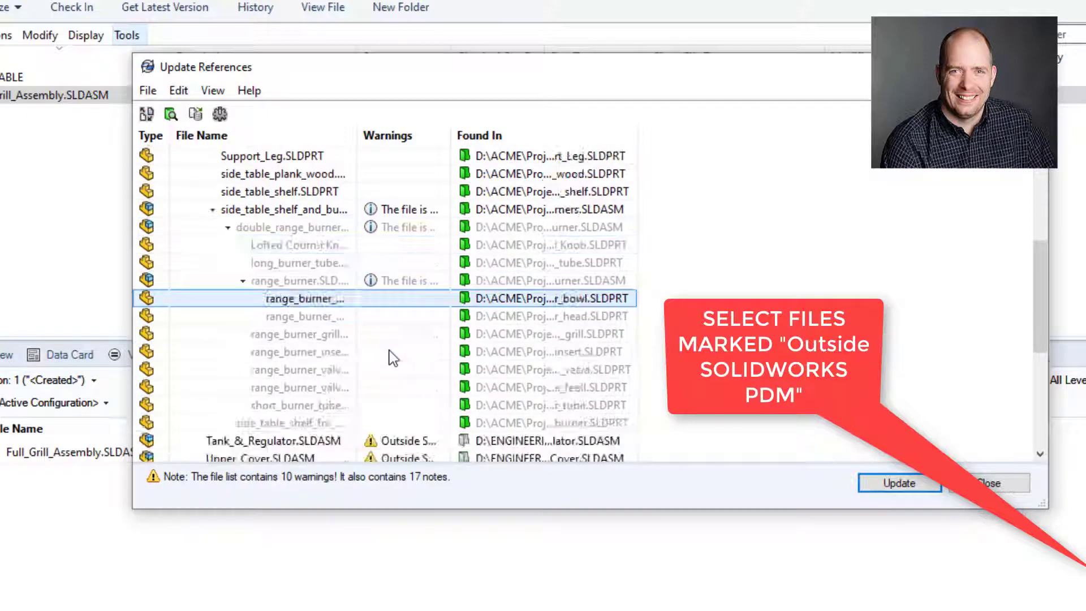
{"action": "left_click", "coordinate": [390, 334]}
{"action": "left_click", "coordinate": [391, 351], "text": "ctrl"}
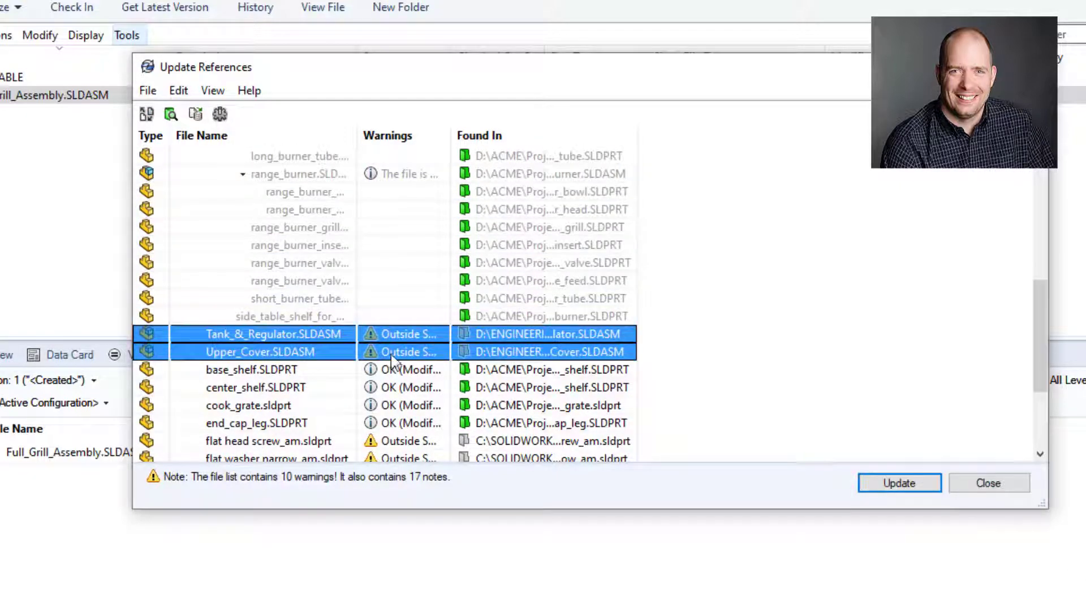
{"action": "scroll", "coordinate": [390, 354], "scroll_direction": "down", "scroll_amount": 2}
{"action": "left_click", "coordinate": [396, 334], "text": "ctrl"}
{"action": "left_click", "coordinate": [399, 352], "text": "ctrl"}
{"action": "left_click", "coordinate": [398, 369], "text": "ctrl"}
{"action": "left_click", "coordinate": [399, 387], "text": "ctrl"}
{"action": "left_click", "coordinate": [399, 405], "text": "ctrl"}
{"action": "left_click", "coordinate": [266, 244], "text": "ctrl"}
- Rerun Find Files on the selection, which updates 0 files
{"action": "left_click", "coordinate": [171, 113]}
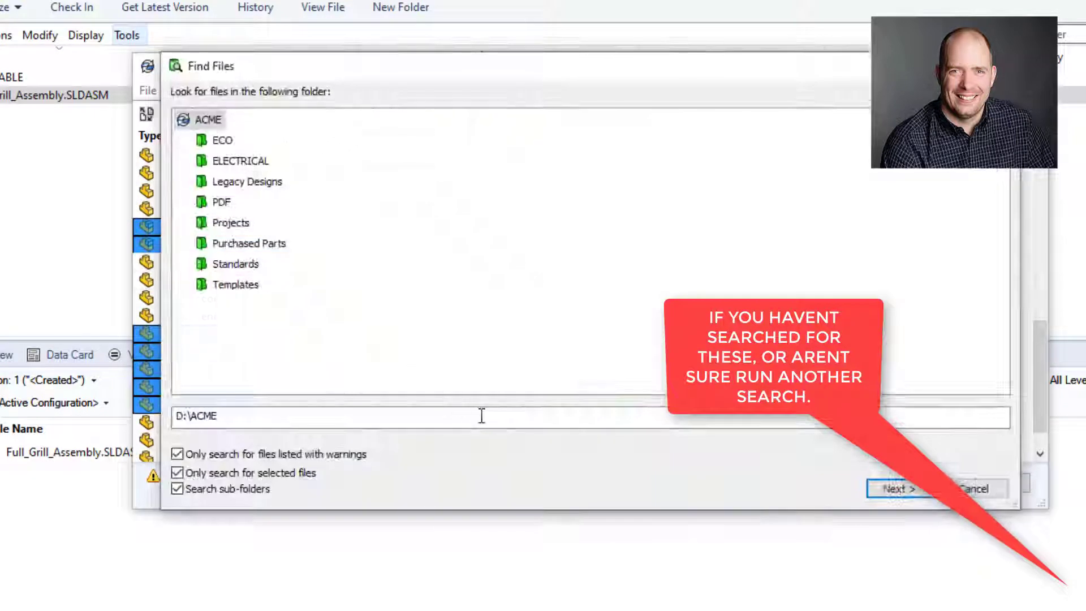
{"action": "left_click", "coordinate": [882, 488]}
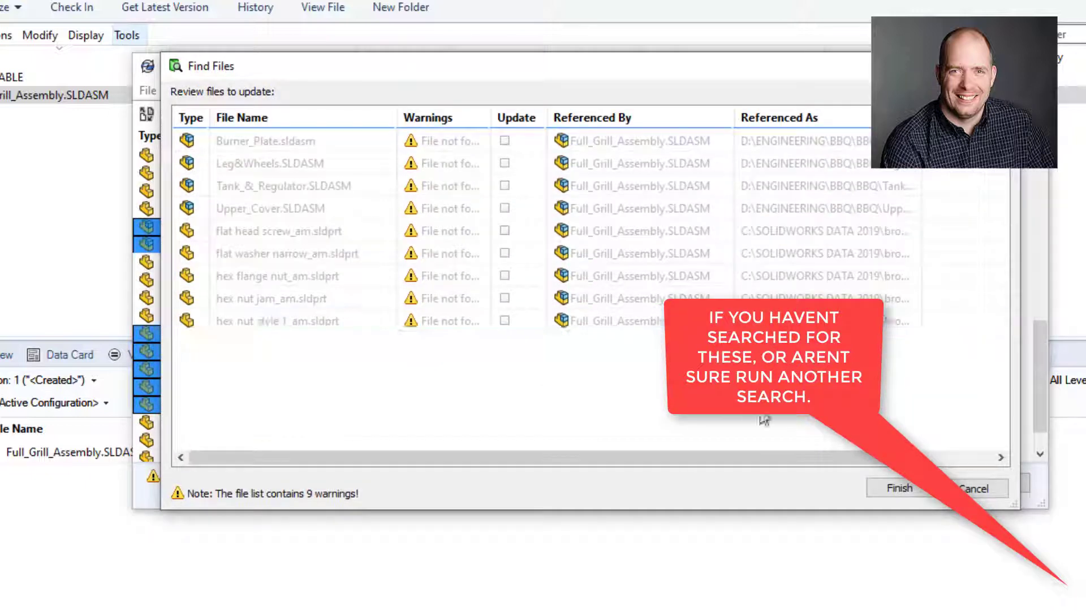
{"action": "left_click", "coordinate": [899, 488]}
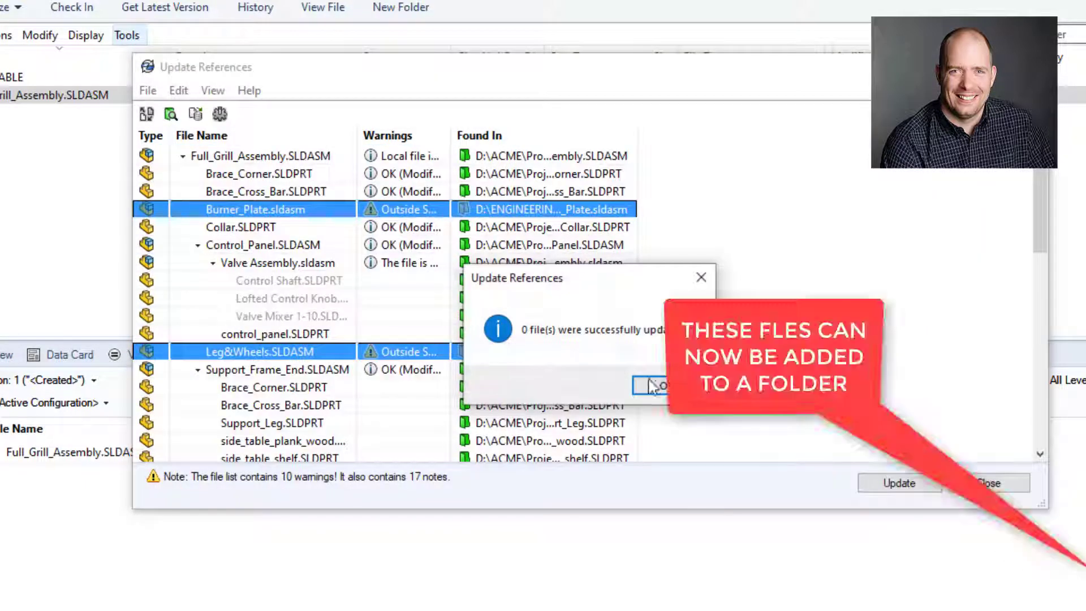
- Add the nine outside files to the vault in Projects\P-00006\CAD Files
{"action": "key", "text": "Return"}
{"action": "left_click", "coordinate": [195, 114]}
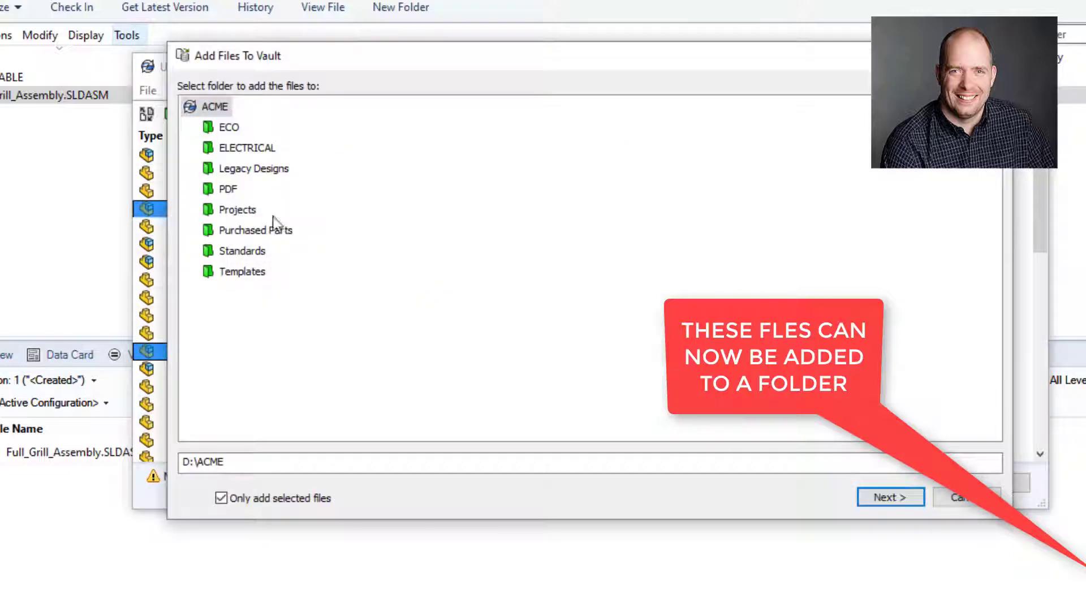
{"action": "double_click", "coordinate": [233, 212]}
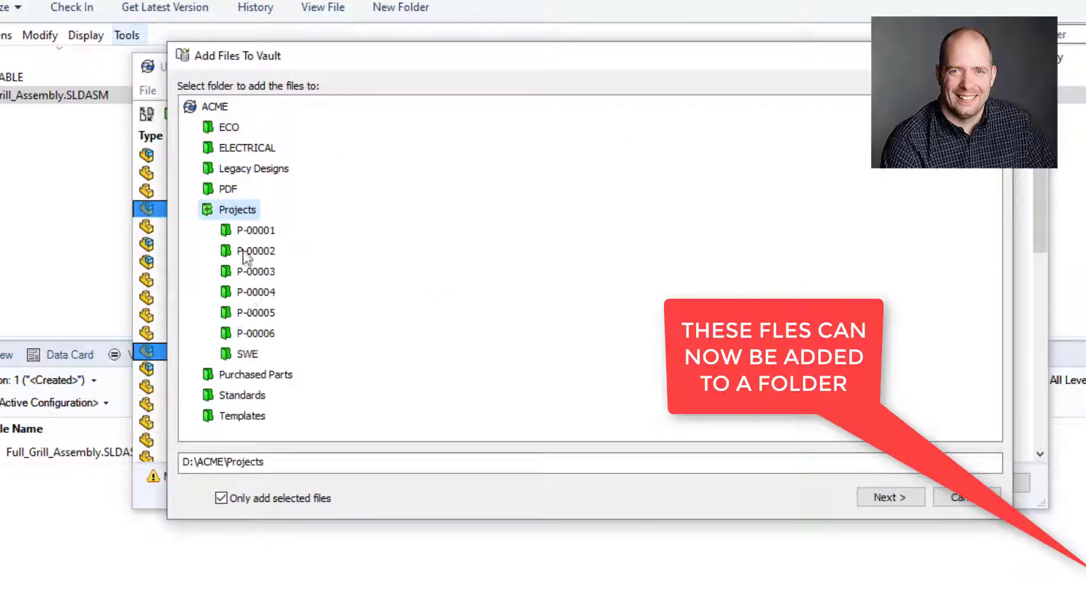
{"action": "double_click", "coordinate": [256, 335]}
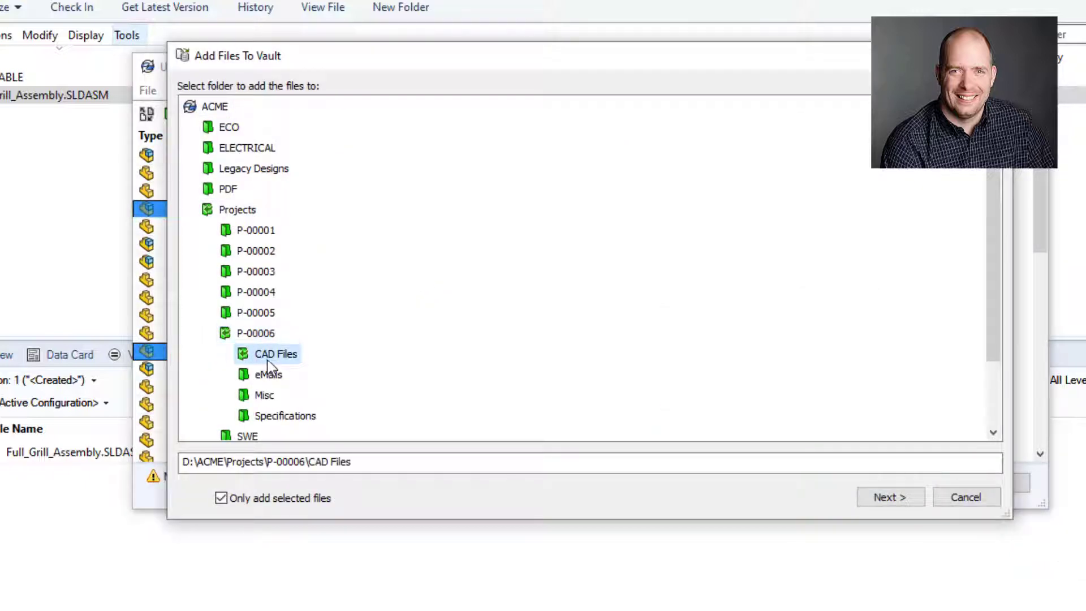
{"action": "left_click", "coordinate": [888, 498]}
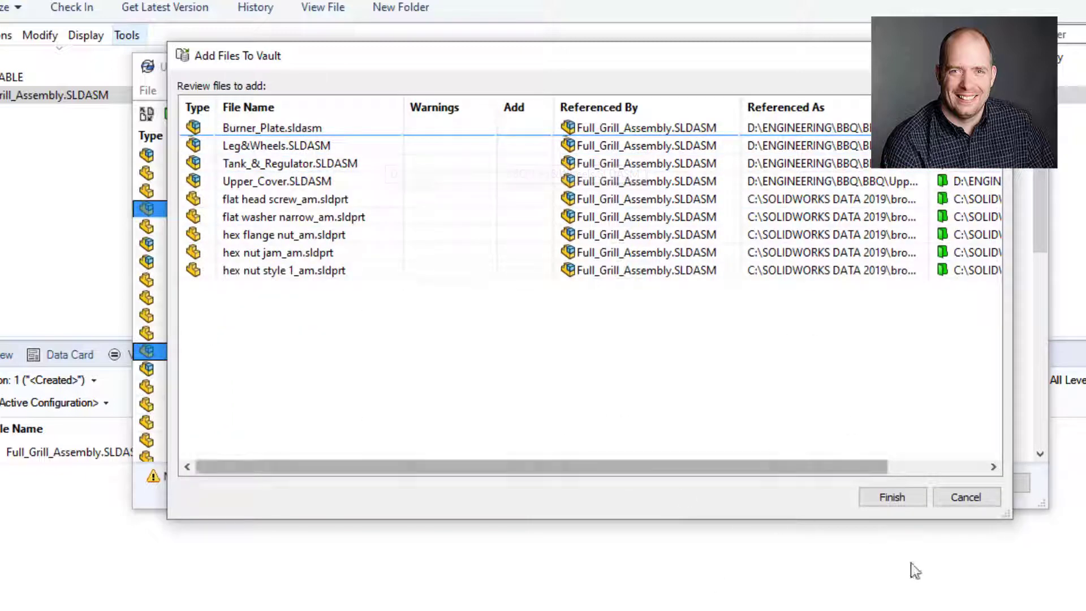
{"action": "left_click", "coordinate": [899, 508]}
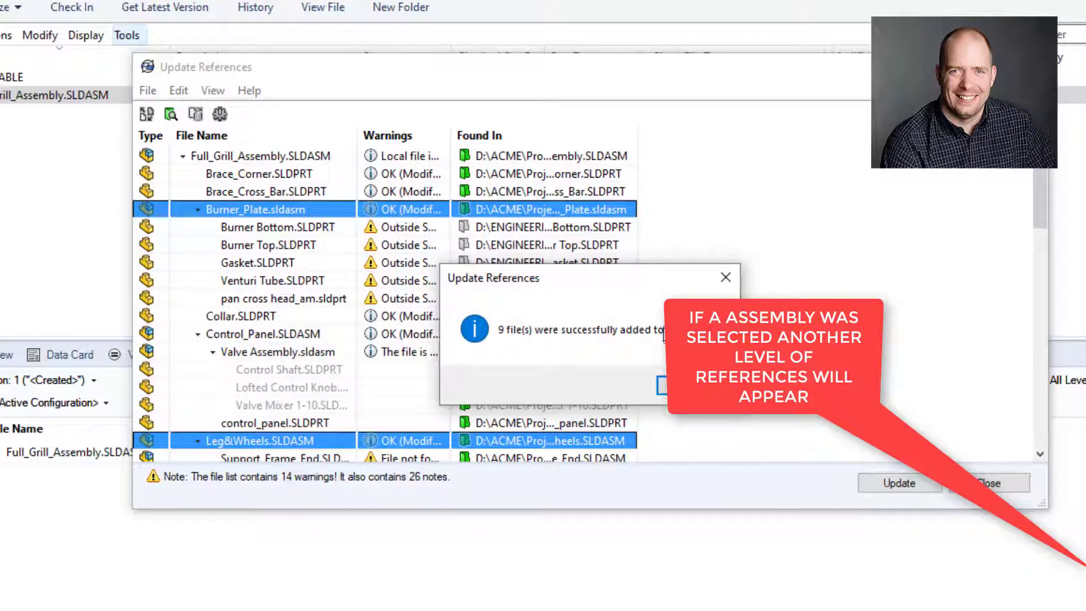
- Select the burner references from Burner Bottom.SLDPRT through pan cross head_am.sldprt
{"action": "left_click", "coordinate": [679, 385]}
{"action": "left_click", "coordinate": [385, 228]}
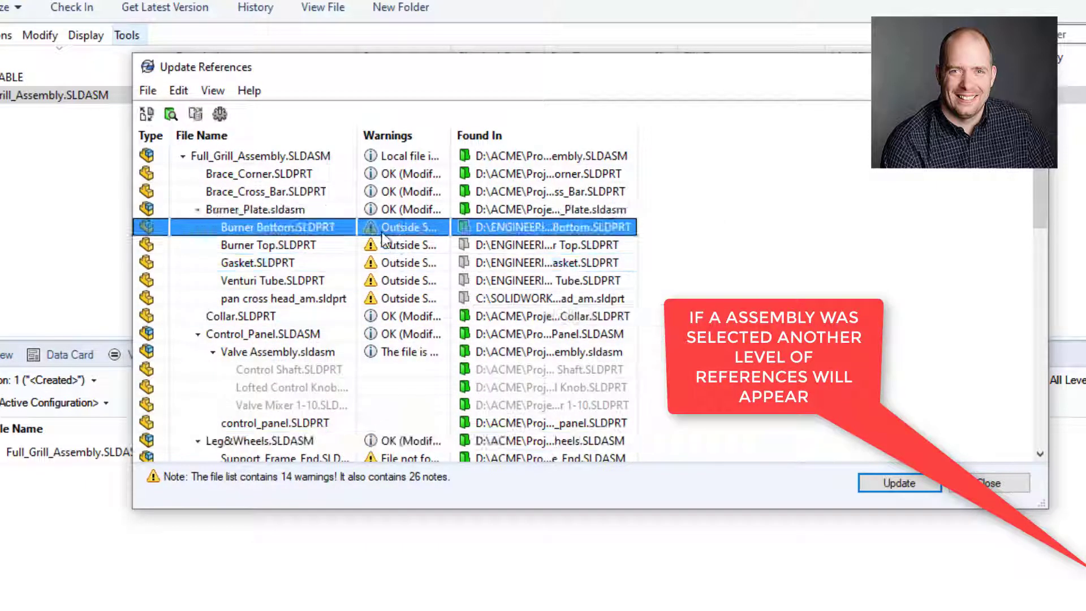
{"action": "left_click", "coordinate": [386, 298], "text": "shift"}
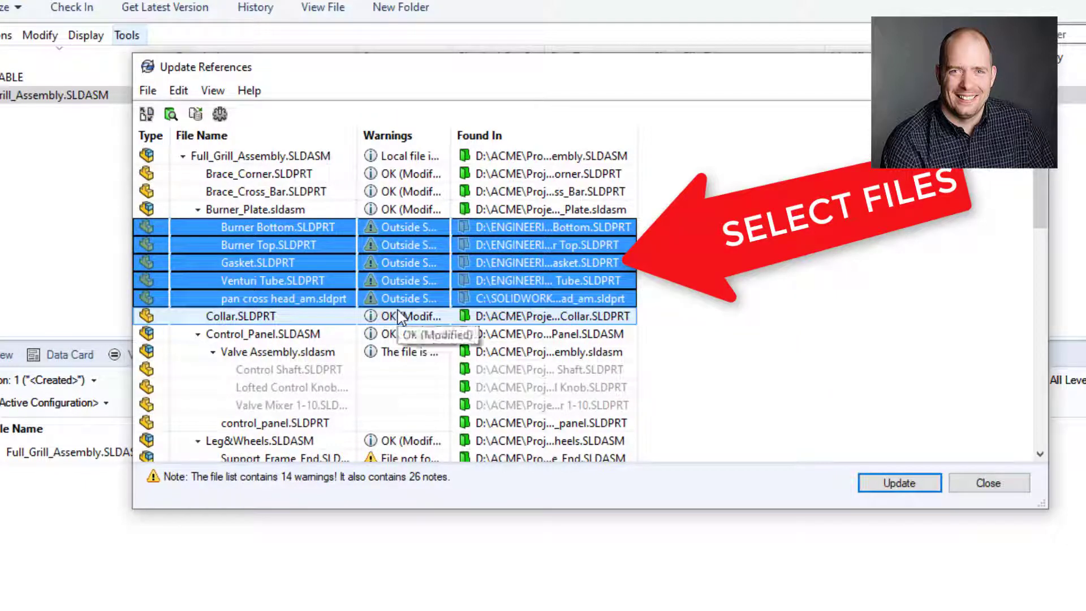
- Resolve Support_Frame_End through wheel.SLDPRT to their vault copies with Find Files
{"action": "scroll", "coordinate": [400, 317], "scroll_direction": "down", "scroll_amount": 3}
{"action": "left_click", "coordinate": [398, 299]}
{"action": "left_click", "coordinate": [399, 334], "text": "shift"}
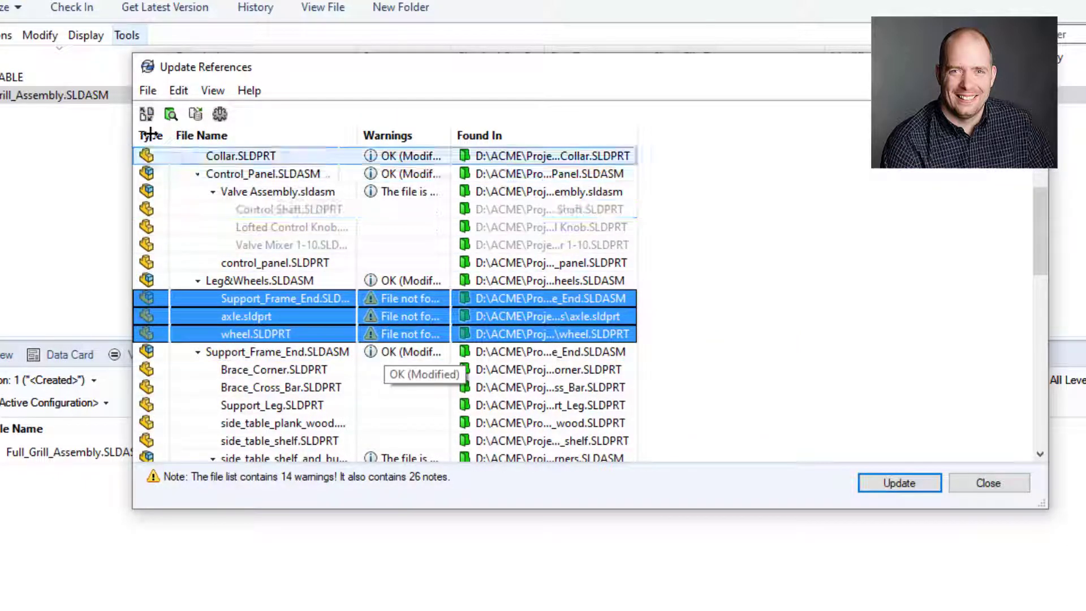
{"action": "left_click", "coordinate": [170, 114]}
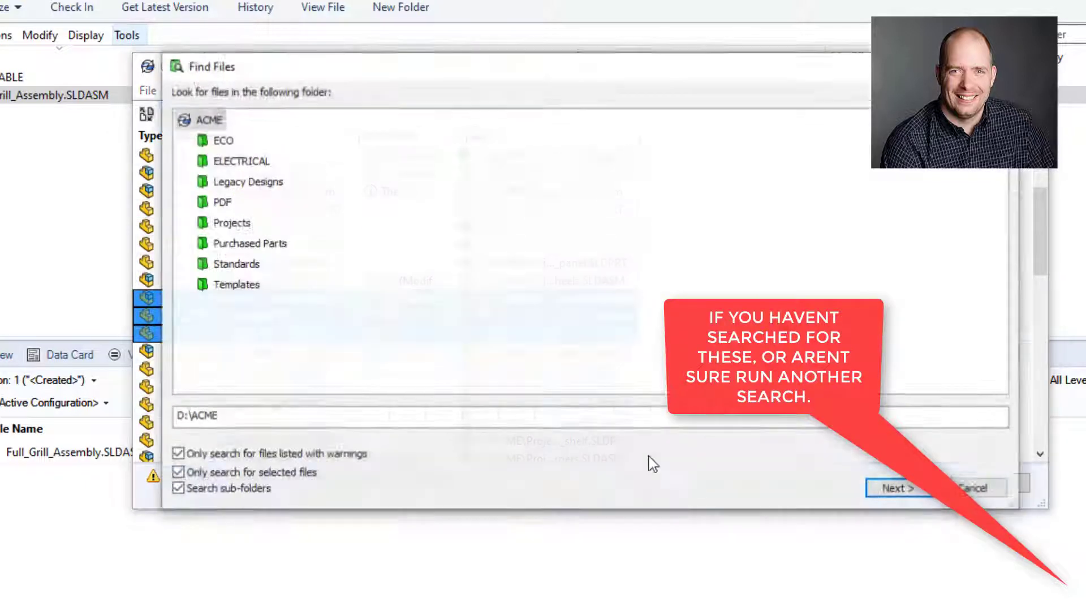
{"action": "left_click", "coordinate": [880, 490]}
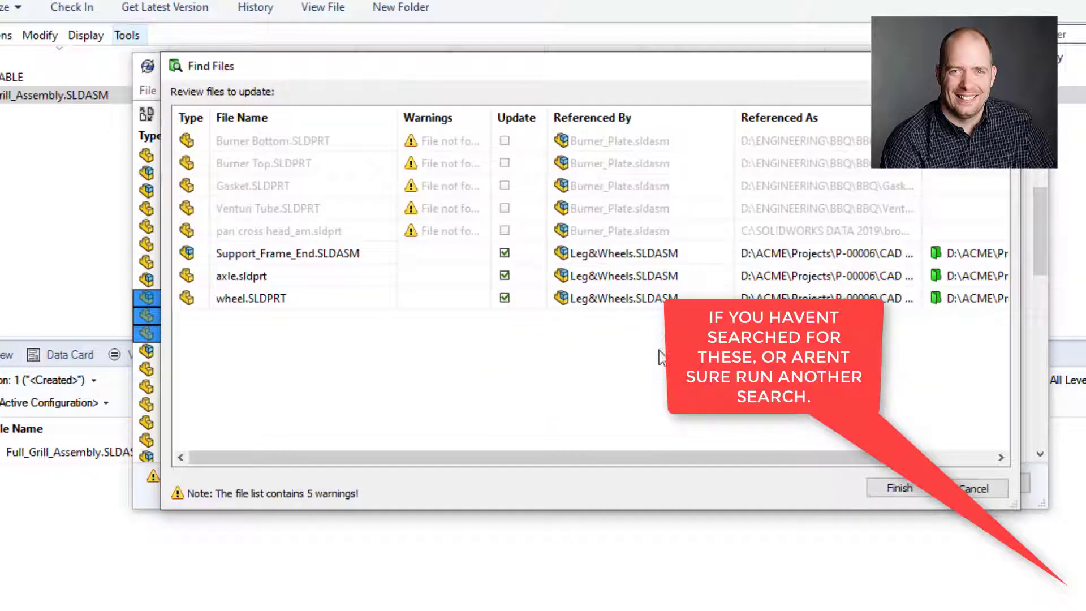
{"action": "left_click", "coordinate": [895, 489]}
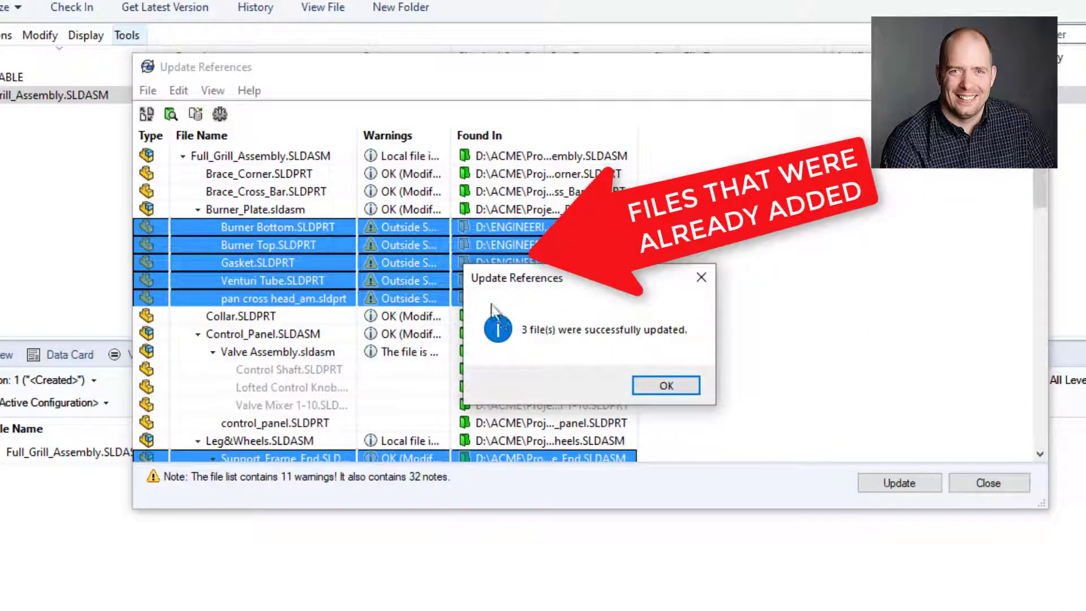
{"action": "left_click", "coordinate": [667, 387]}
{"action": "scroll", "coordinate": [467, 377], "scroll_direction": "down", "scroll_amount": 4}
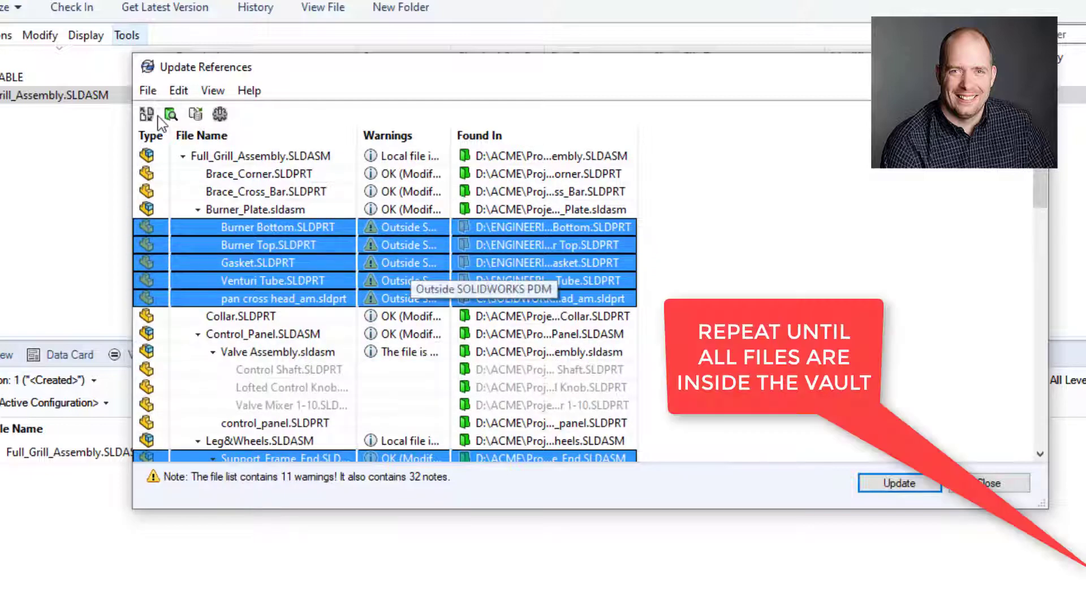
- Add the burner files from outside the vault into Projects > P-00006 > CAD Files
{"action": "right_click", "coordinate": [399, 279]}
{"action": "left_click", "coordinate": [256, 255]}
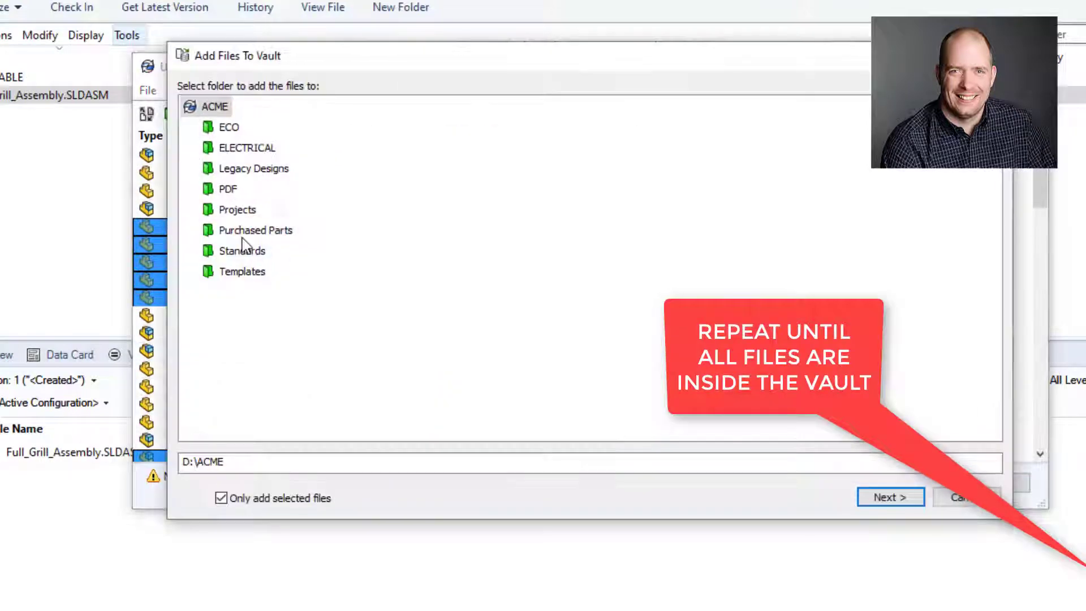
{"action": "double_click", "coordinate": [237, 210]}
{"action": "left_click", "coordinate": [285, 334]}
{"action": "double_click", "coordinate": [286, 333]}
{"action": "left_click", "coordinate": [279, 353]}
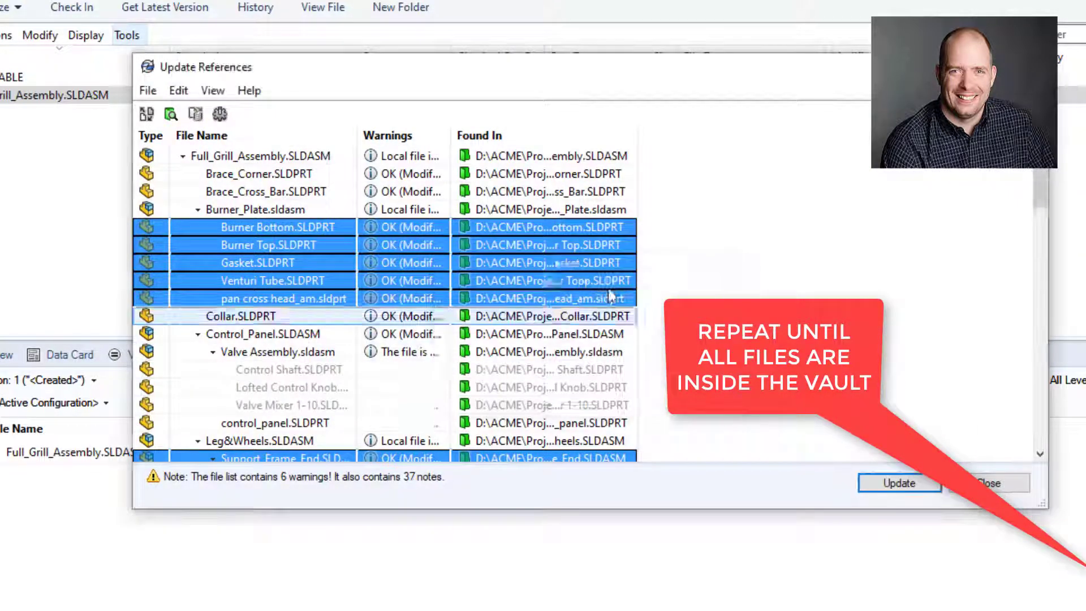
- Find the missing regulator, tank_20lb_propane, Rebuilt_Top_Cover, handle_front_mount and hinge_female files in the ACME vault
{"action": "scroll", "coordinate": [407, 291], "scroll_direction": "down", "scroll_amount": 10}
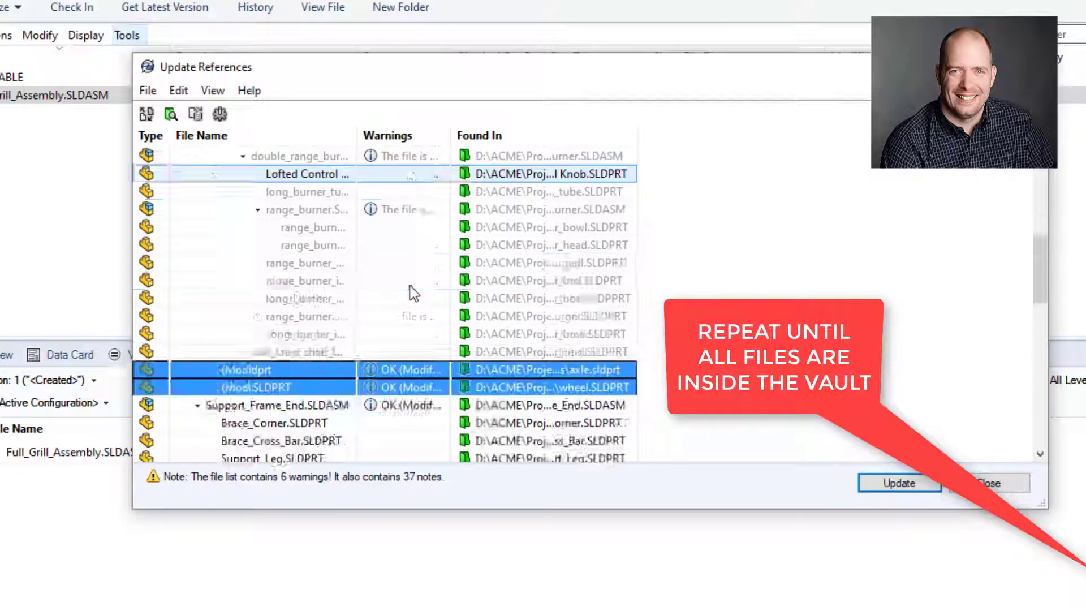
{"action": "scroll", "coordinate": [407, 300], "scroll_direction": "down", "scroll_amount": 2}
{"action": "left_click", "coordinate": [271, 279]}
{"action": "left_click", "coordinate": [271, 296], "text": "ctrl"}
{"action": "left_click", "coordinate": [271, 333], "text": "ctrl"}
{"action": "left_click", "coordinate": [272, 351], "text": "ctrl"}
{"action": "left_click", "coordinate": [271, 368], "text": "ctrl"}
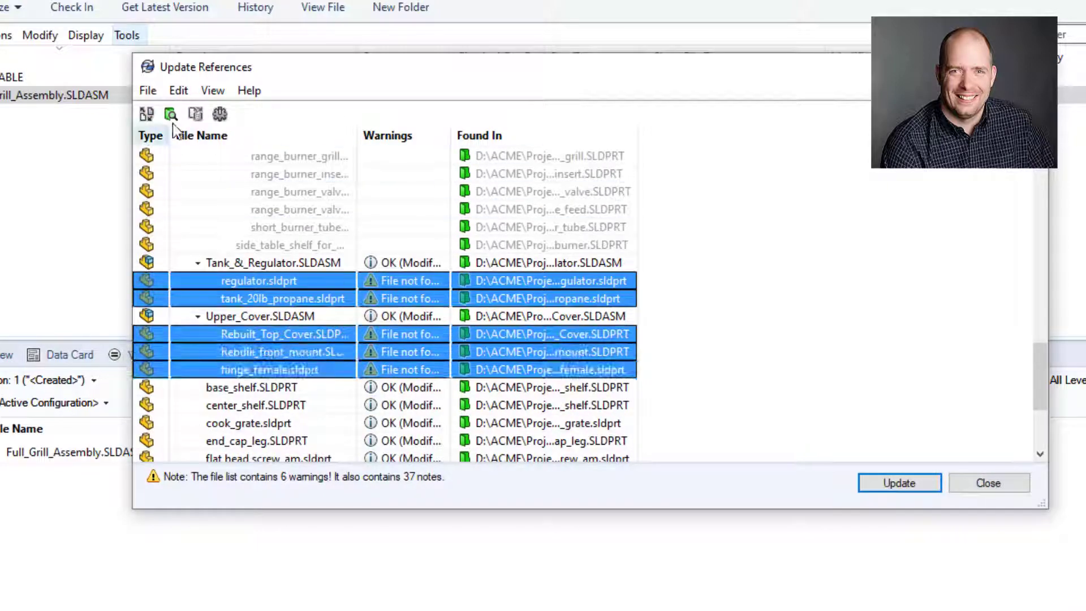
{"action": "left_click", "coordinate": [171, 114]}
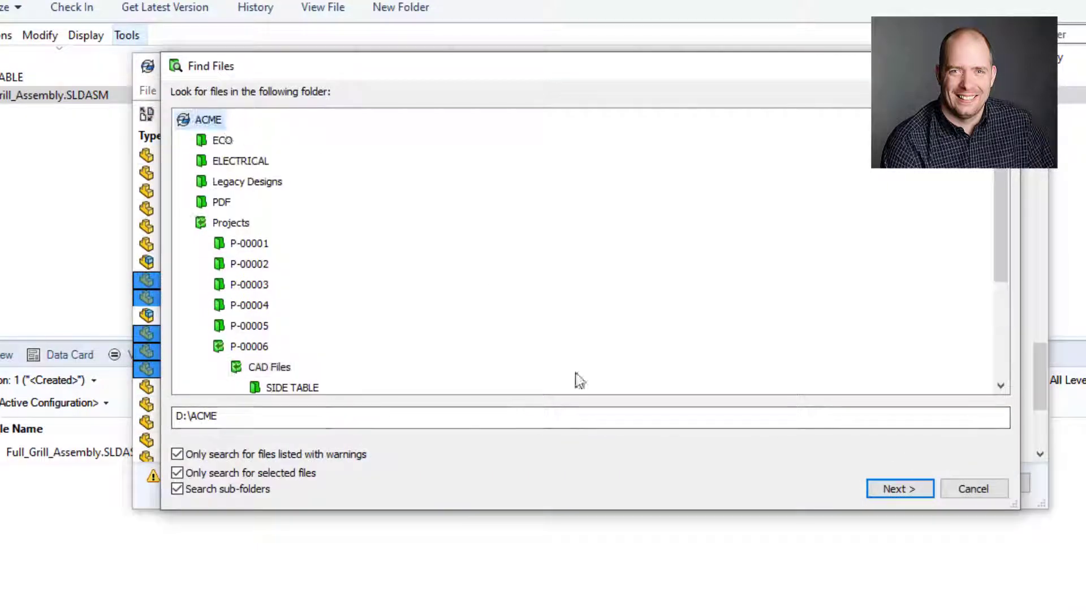
{"action": "left_click", "coordinate": [899, 488]}
{"action": "left_click", "coordinate": [898, 487]}
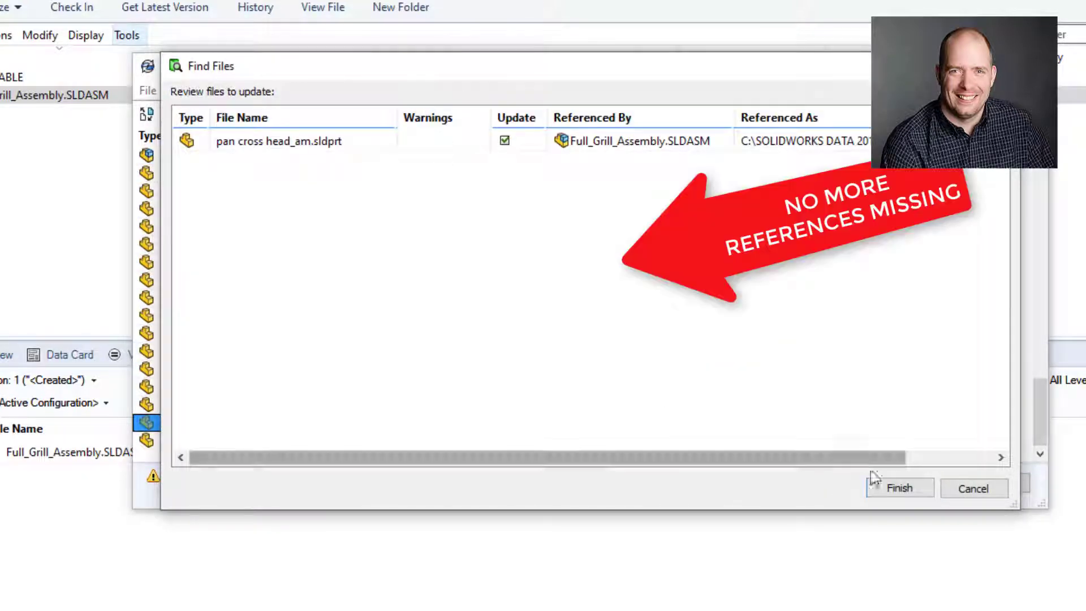
- Accept the found pan cross head location and apply all reference updates to the assembly
{"action": "left_click", "coordinate": [893, 487]}
{"action": "left_click", "coordinate": [893, 483]}
{"action": "left_click", "coordinate": [664, 386]}
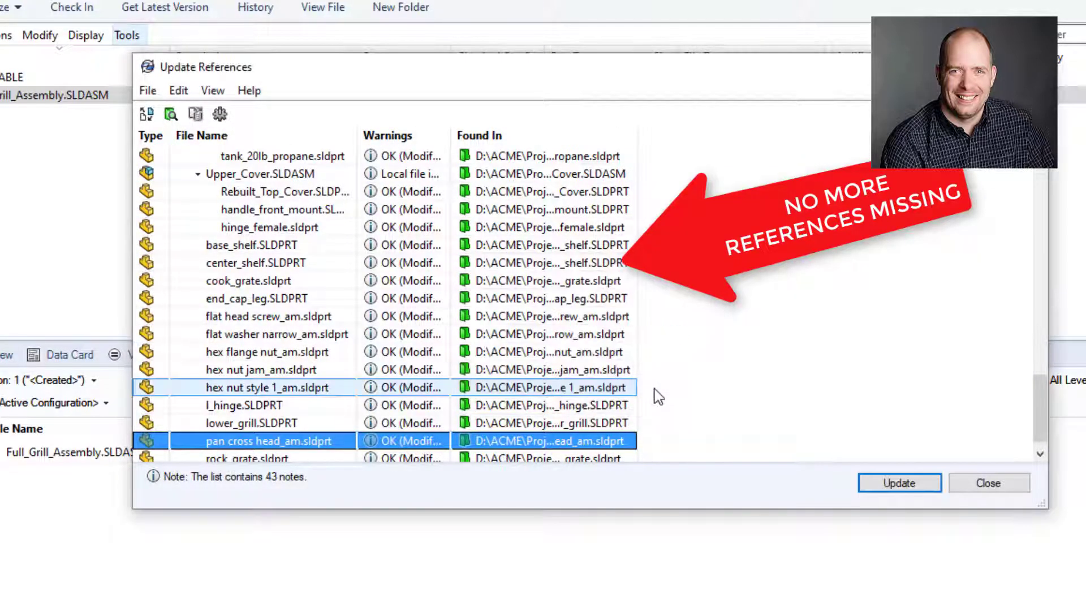
{"action": "left_click", "coordinate": [899, 483]}
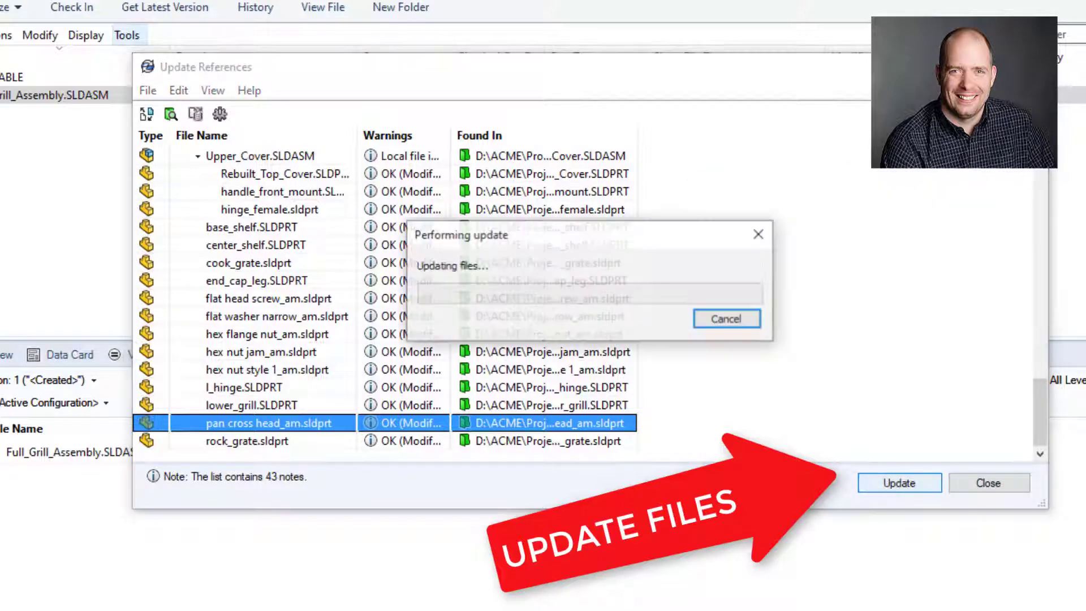
{"action": "left_click", "coordinate": [685, 383]}
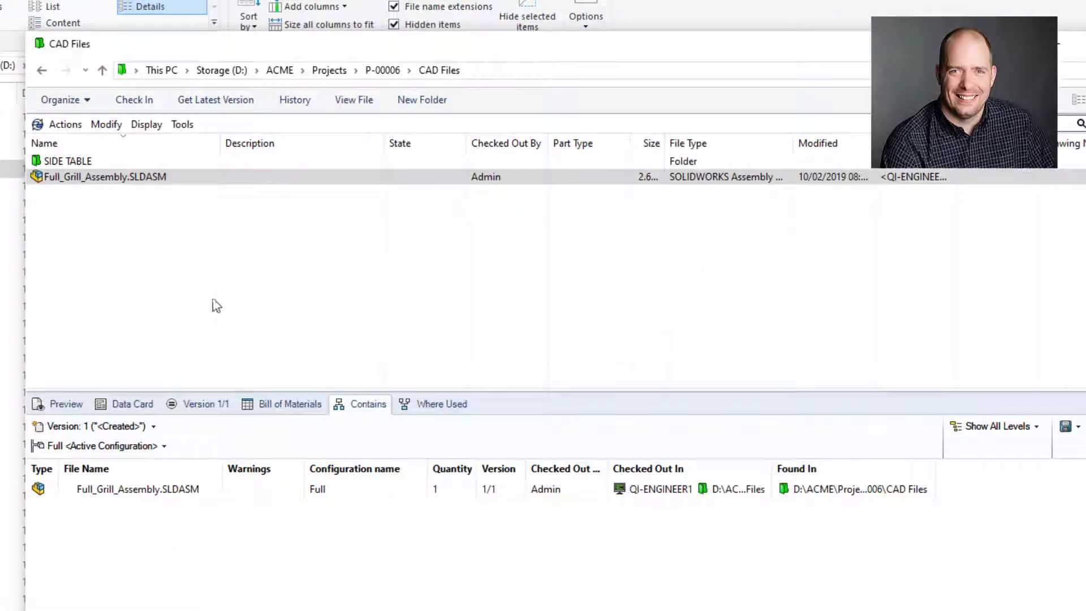
- Check in Full_Grill_Assembly.SLDASM and its references with a comment about the migration
{"action": "right_click", "coordinate": [118, 180]}
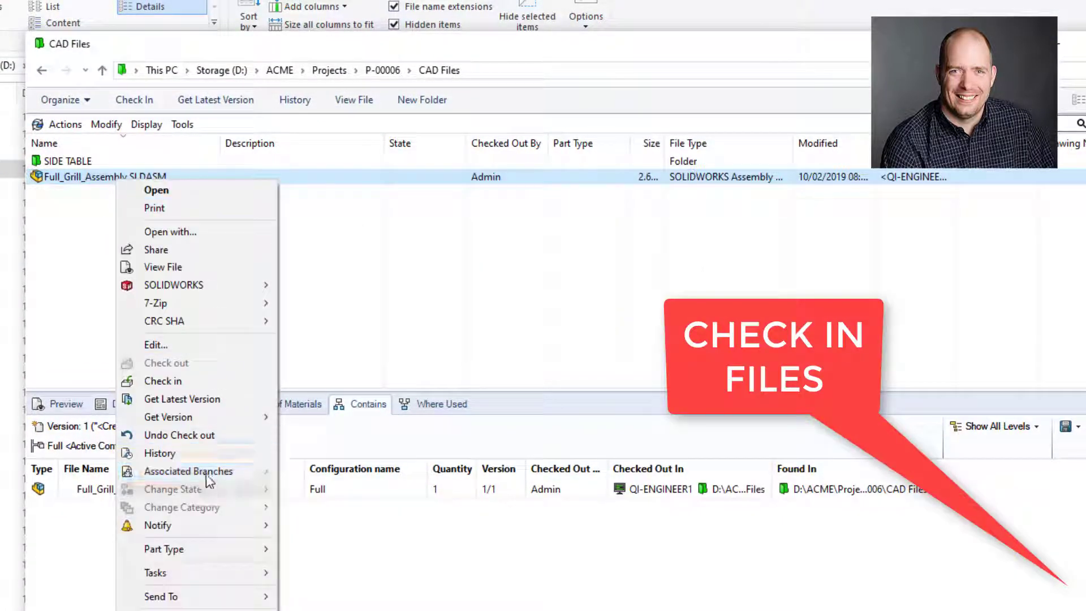
{"action": "left_click", "coordinate": [205, 383]}
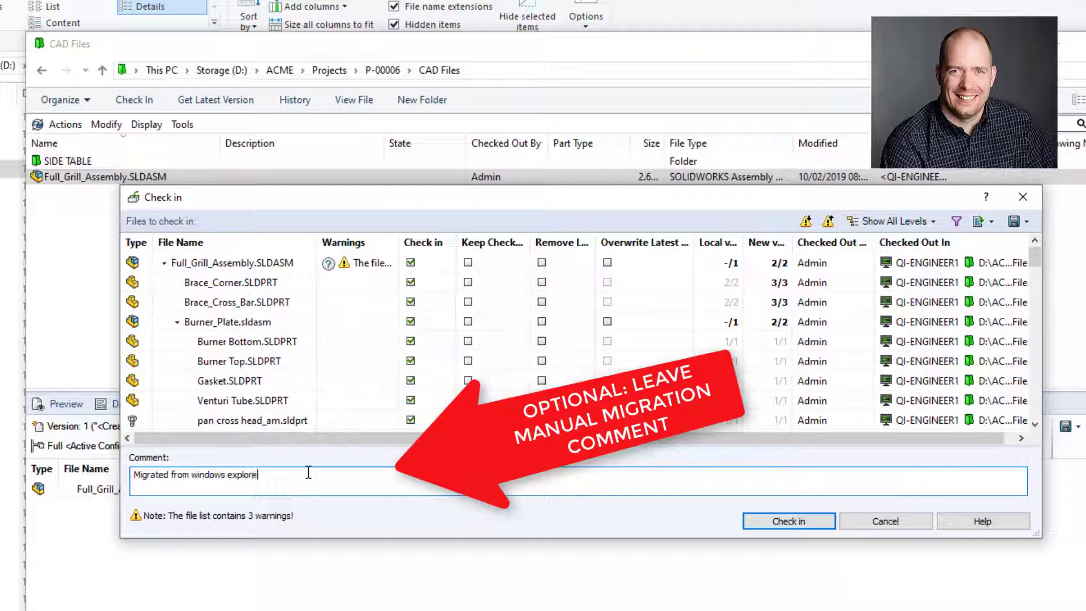
{"action": "type", "text": "added references to files that were already in the vault"}
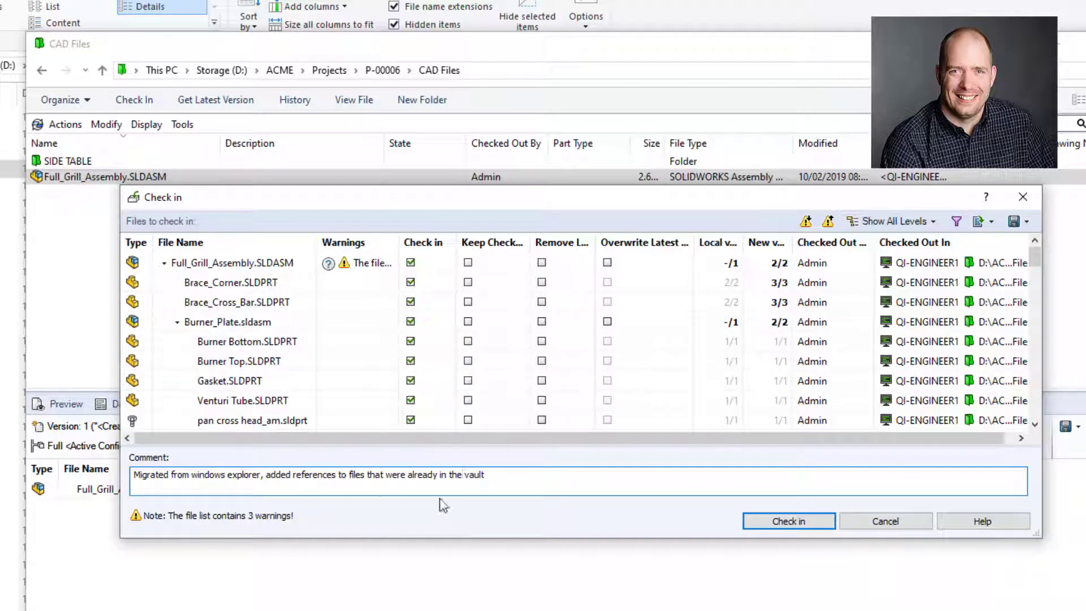
{"action": "left_click", "coordinate": [788, 521]}
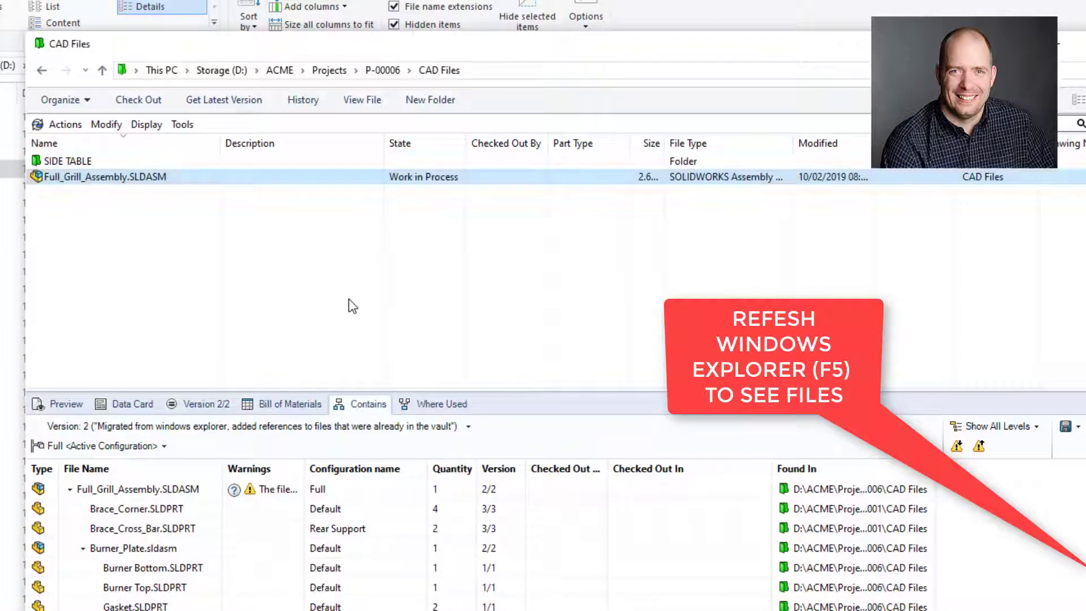
- Refresh the CAD Files folder to list the checked-in parts, then open Full_Grill_Assembly.SLDASM
{"action": "right_click", "coordinate": [316, 263]}
{"action": "left_click", "coordinate": [358, 317]}
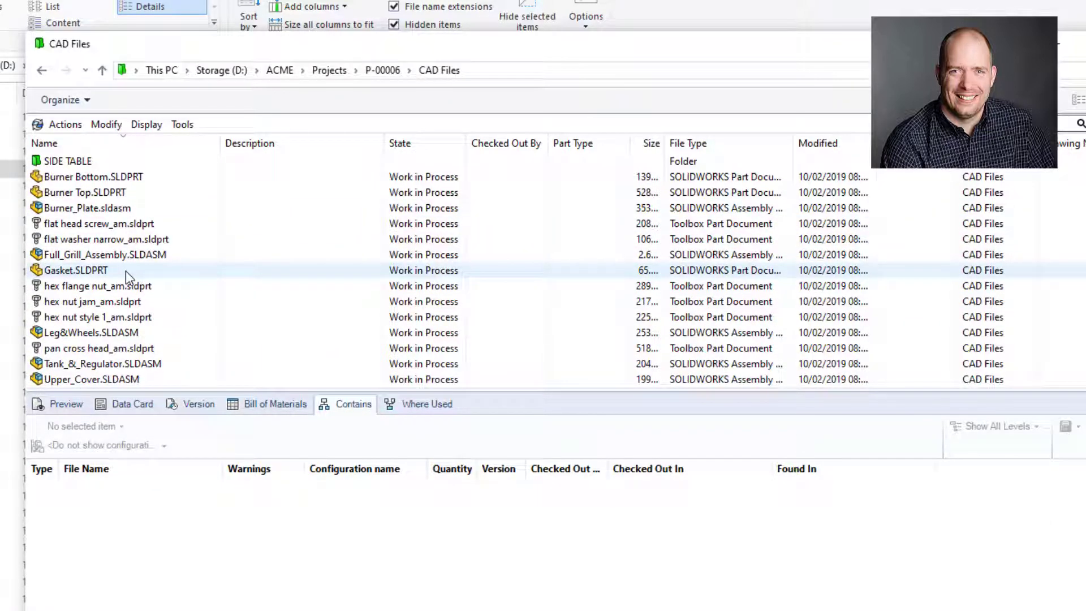
{"action": "scroll", "coordinate": [125, 274], "scroll_direction": "down", "scroll_amount": 1}
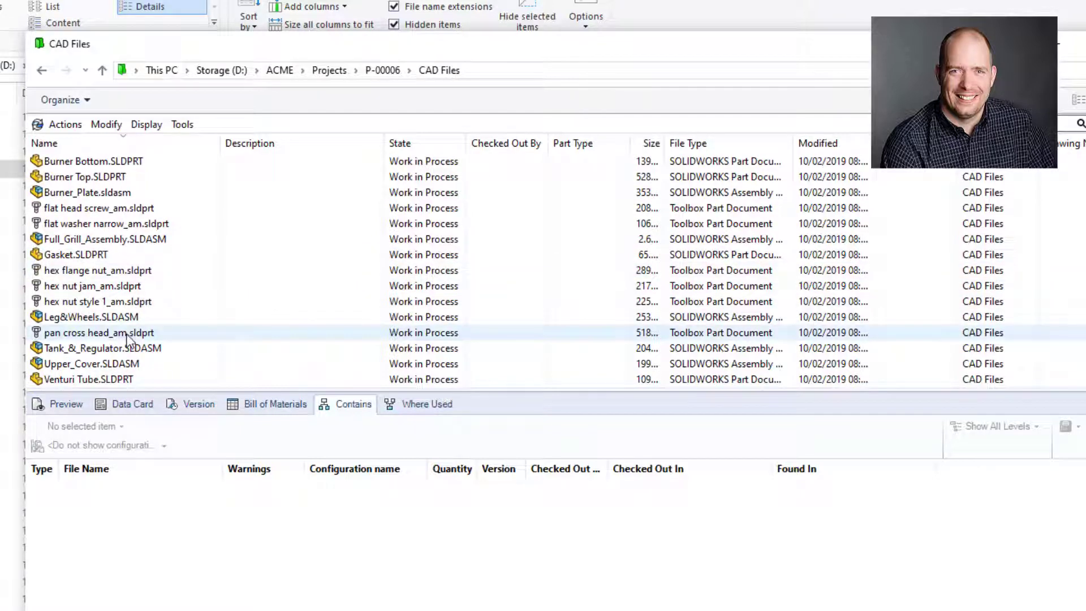
{"action": "double_click", "coordinate": [128, 239]}
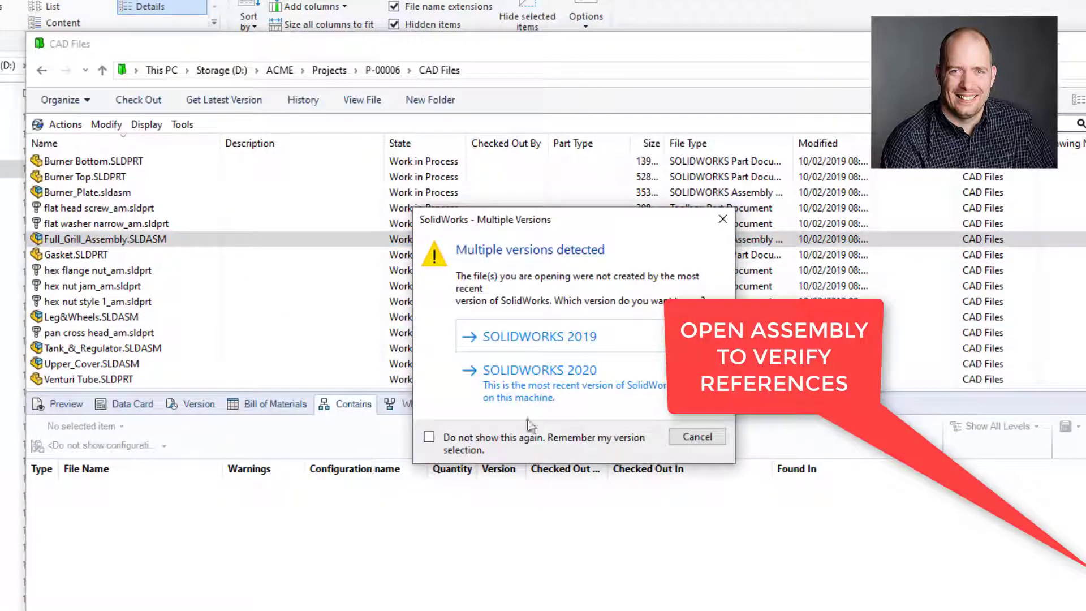
- Open Full_Grill_Assembly read-only in SOLIDWORKS 2019 with all 233 components loaded
{"action": "left_click", "coordinate": [585, 371]}
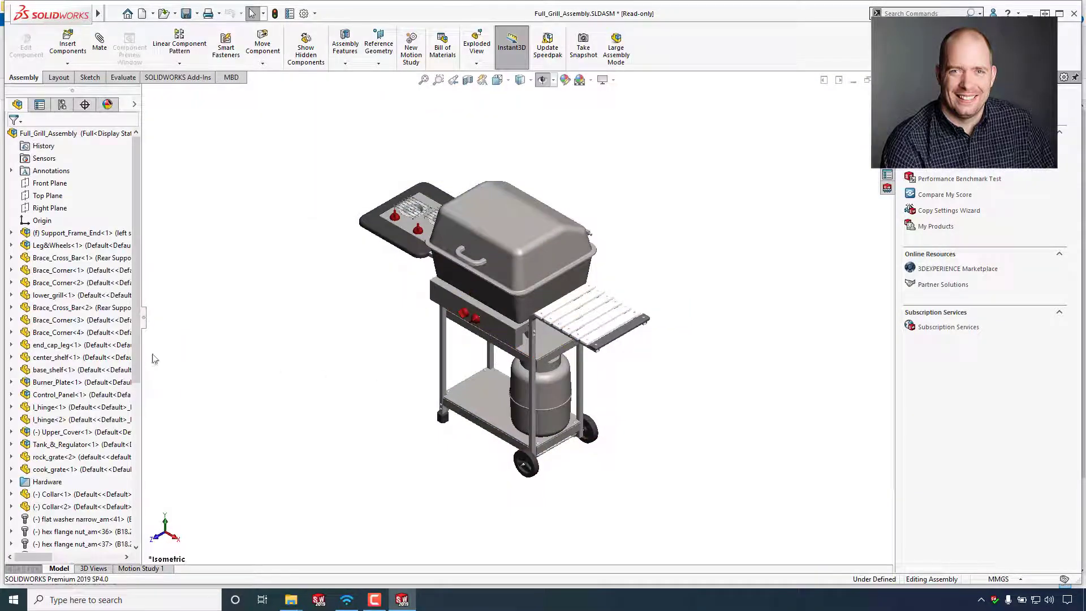
{"action": "mouse_move", "coordinate": [136, 281]}
{"action": "left_mouse_down"}
{"action": "mouse_move", "coordinate": [148, 428]}
{"action": "mouse_move", "coordinate": [138, 271]}
{"action": "left_mouse_up"}
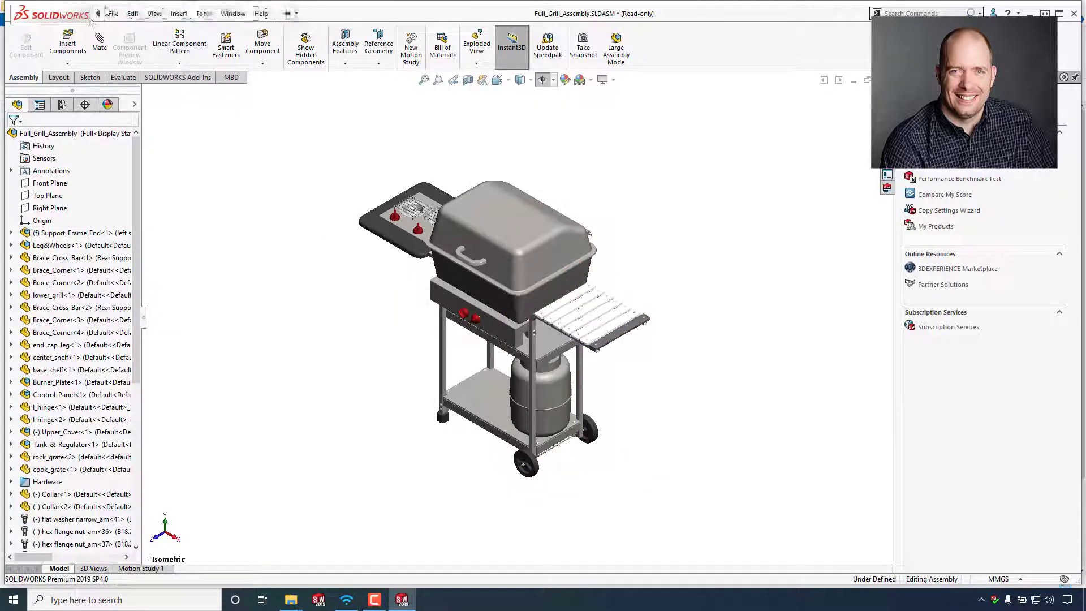